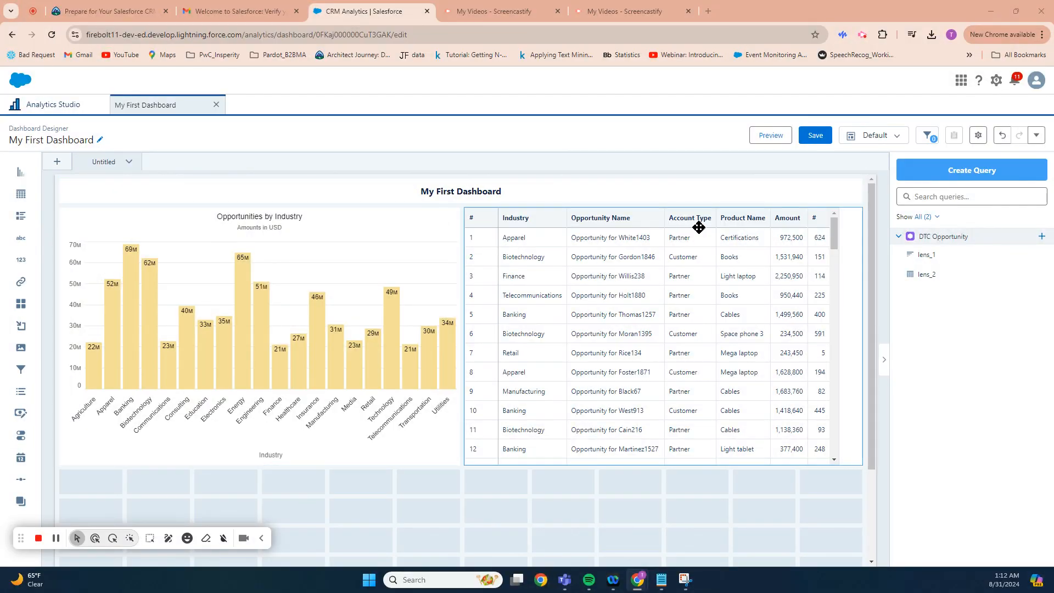
- Add a chart widget below the existing bar chart and table, and enlarge it to the full dashboard width, about eight grid rows tall
scroll(404, 515, "down", 2)
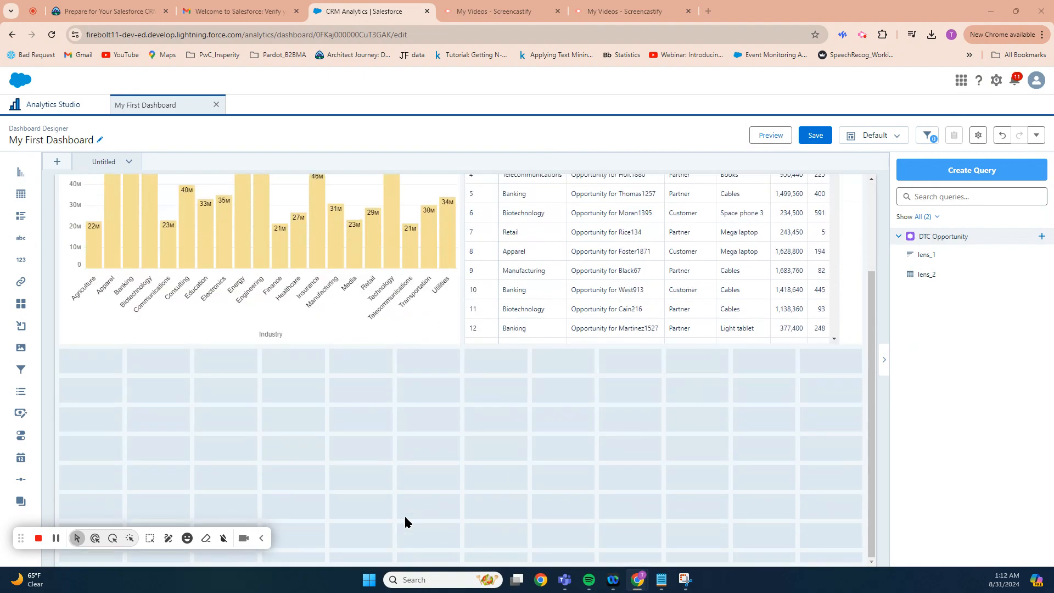
left_click_drag(22, 177, 103, 404)
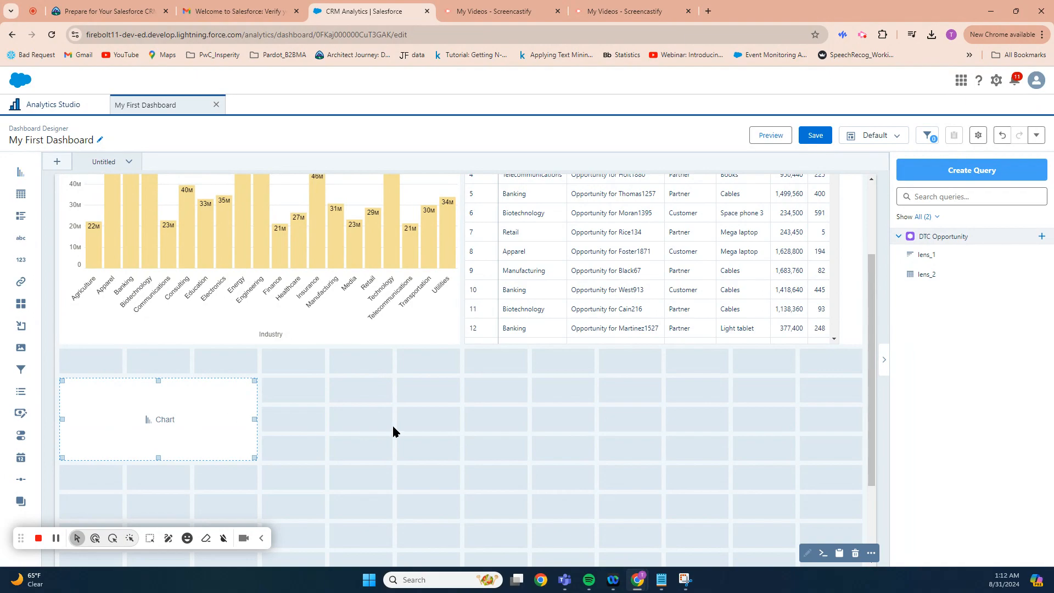
scroll(392, 431, "down", 2)
left_click_drag(254, 339, 833, 486)
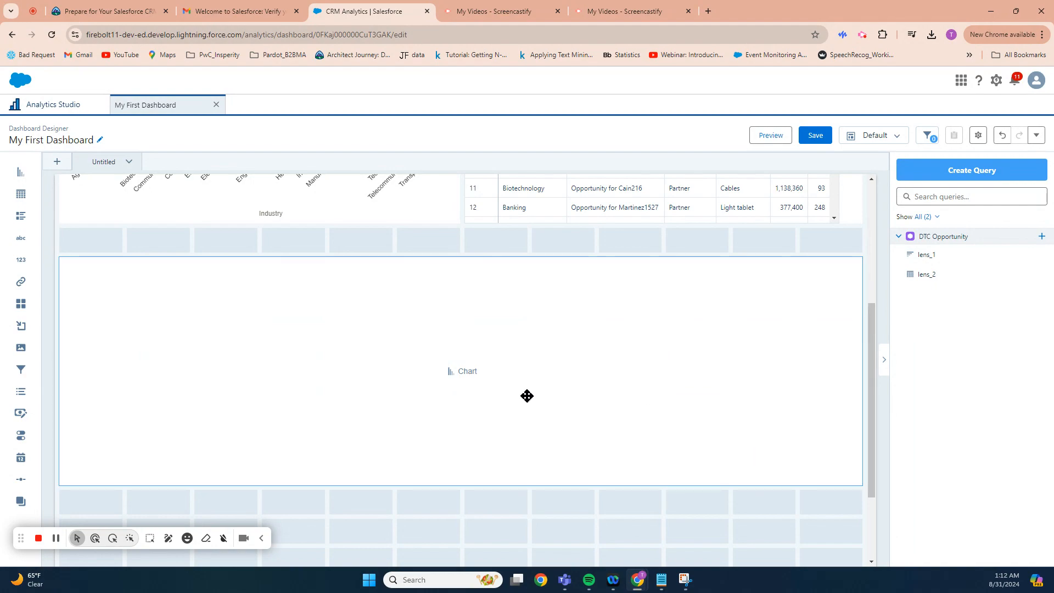
- Start the query for the new full-width chart widget and add Sum of Amount as a second bar length measure
left_click(466, 379)
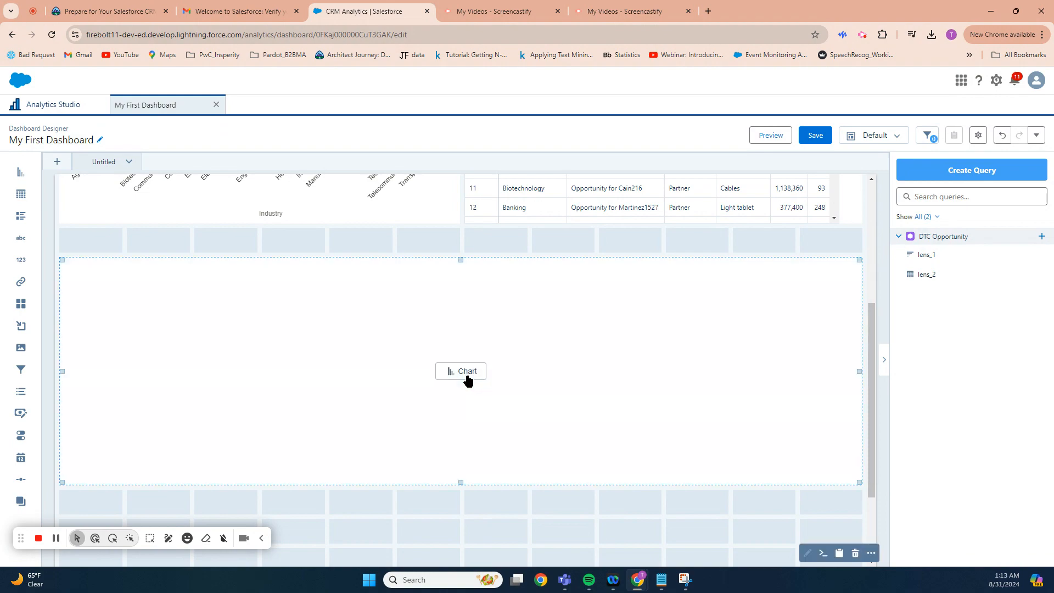
left_click(466, 377)
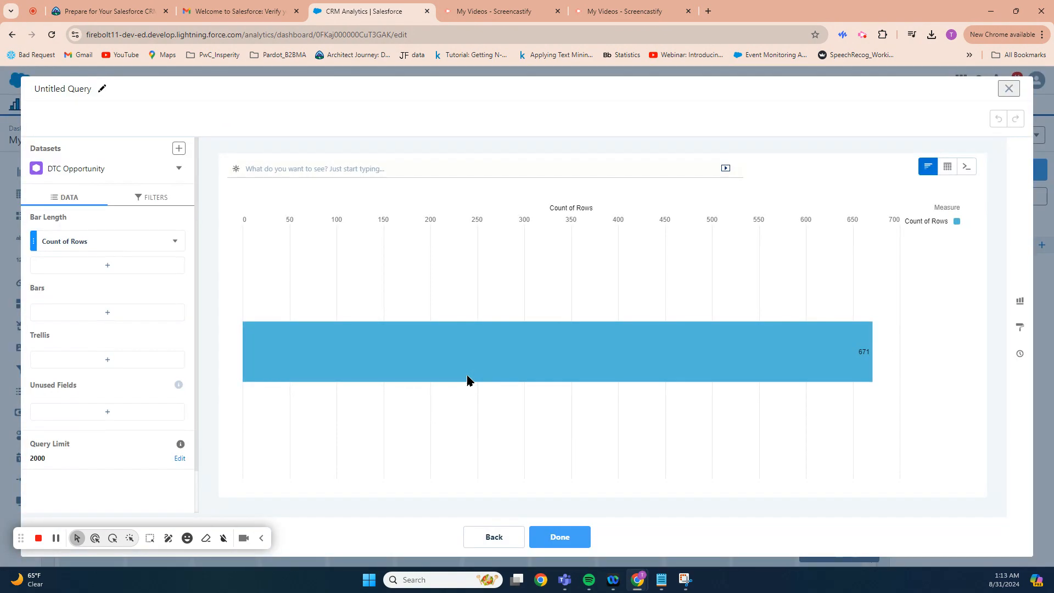
left_click(96, 266)
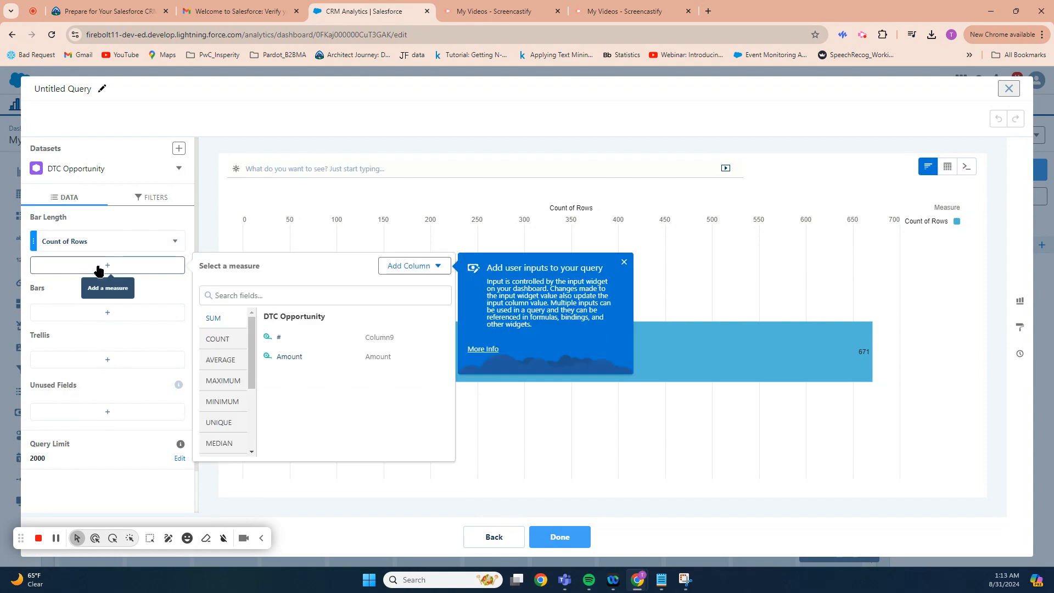
left_click(295, 356)
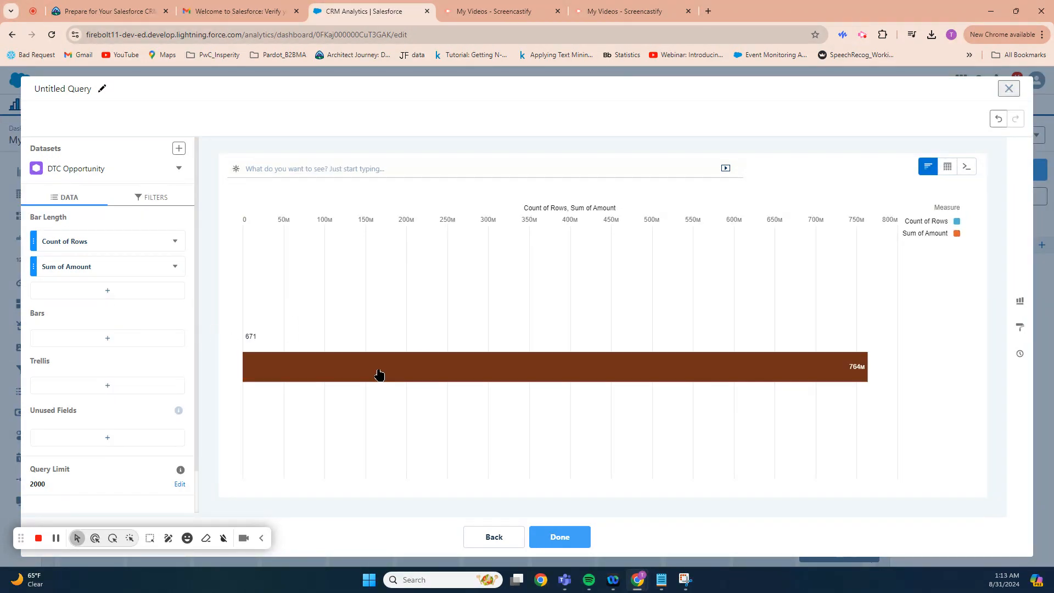
mouse_move(378, 374)
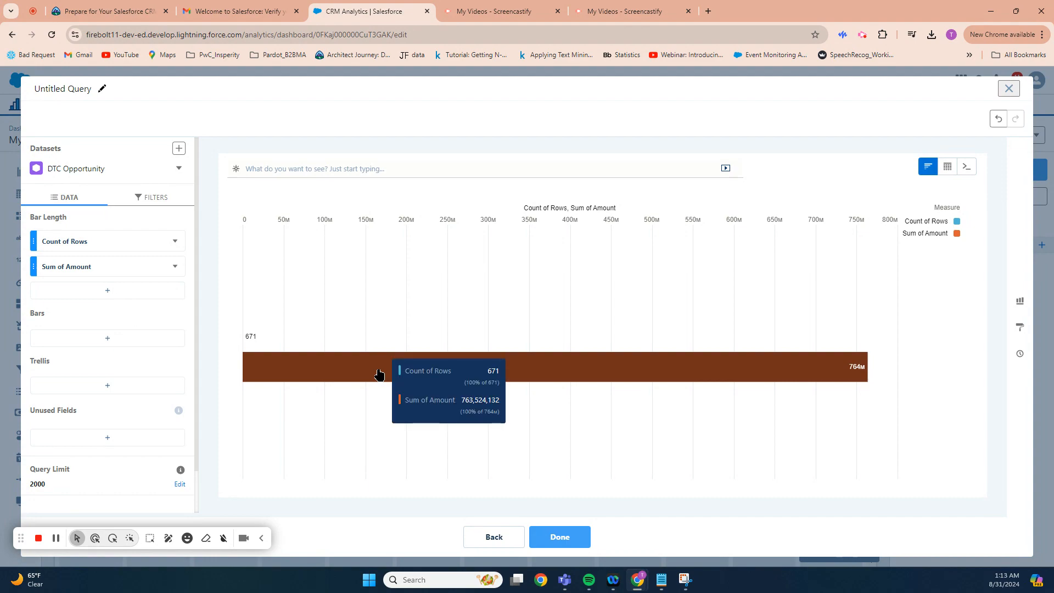
- Group the bars by Product Family and change the chart type to Column
left_click(93, 341)
left_click_drag(448, 228, 465, 310)
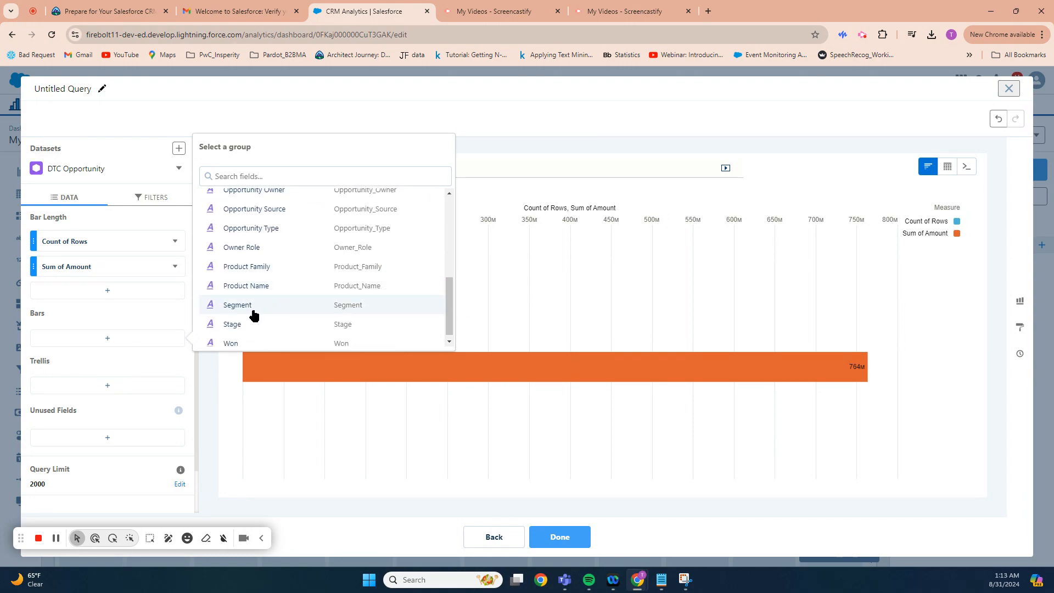
left_click(266, 270)
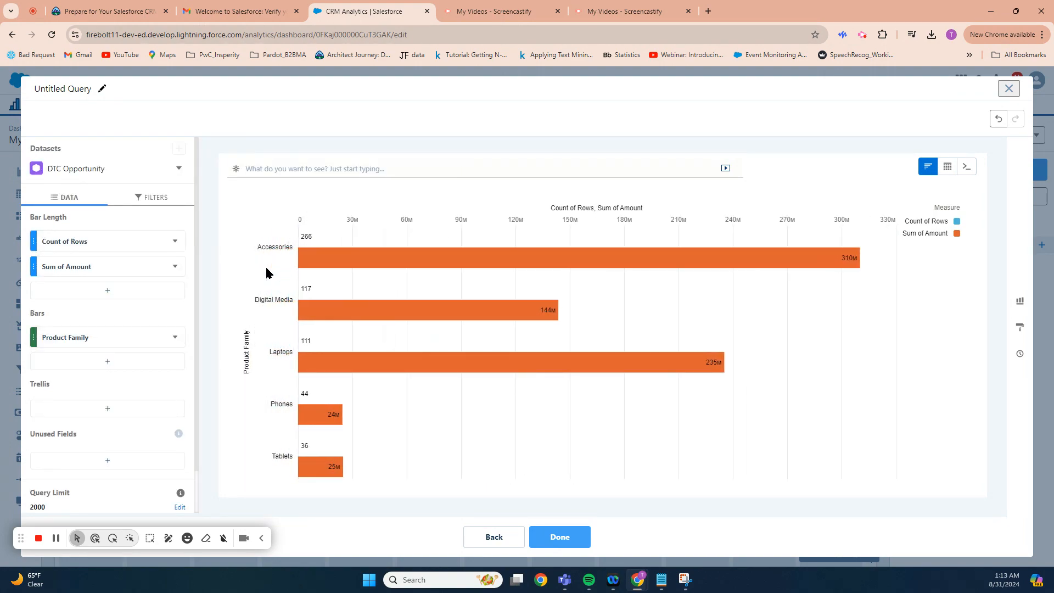
left_click(1019, 301)
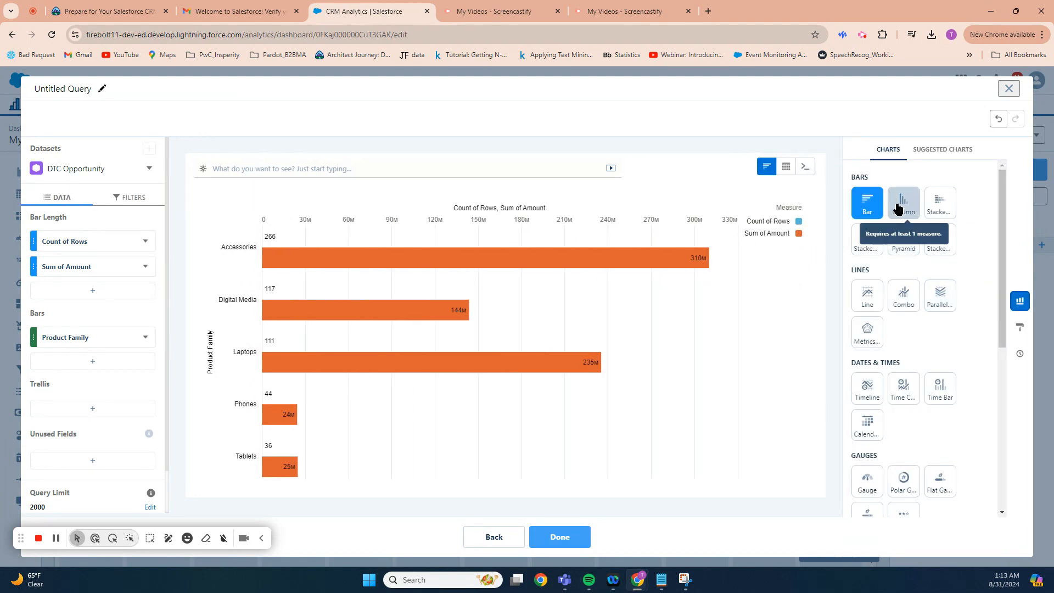
left_click(897, 209)
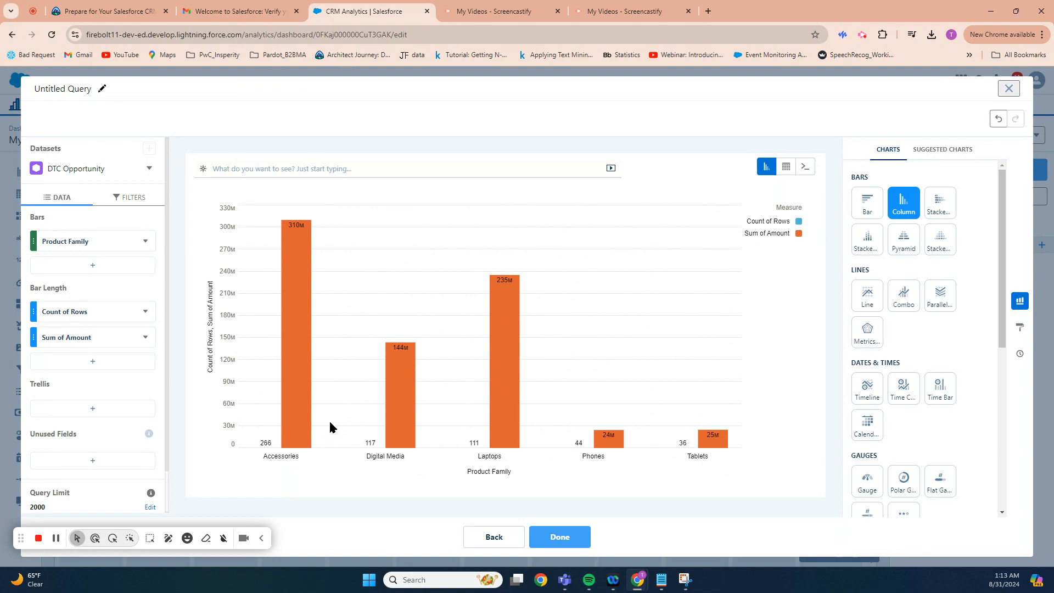
mouse_move(302, 239)
- Set the column chart's axis mode to Dual Axis in its formatting
left_click(1020, 328)
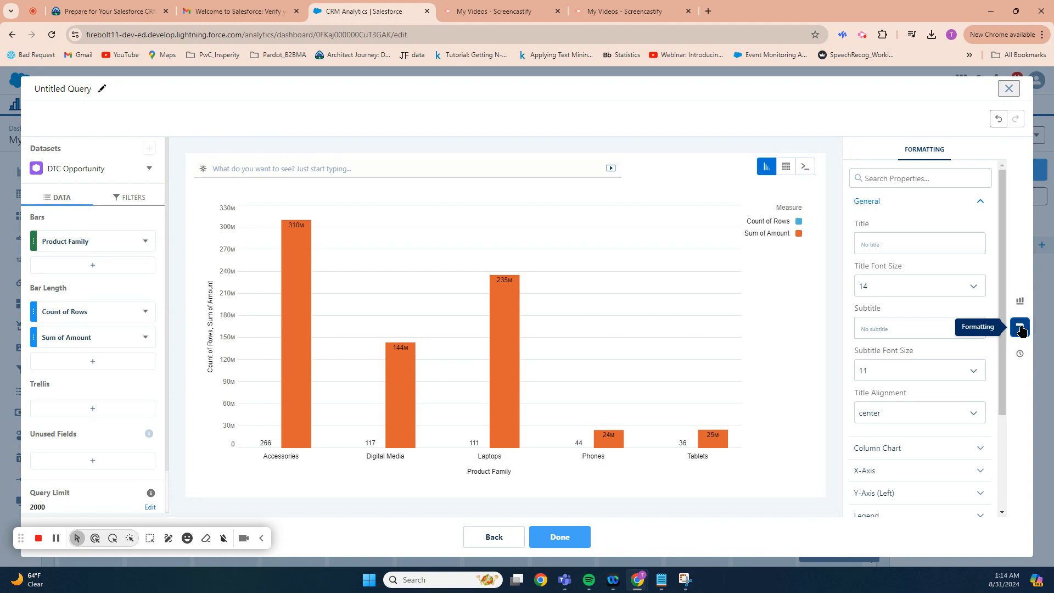
left_click_drag(1002, 284, 1002, 379)
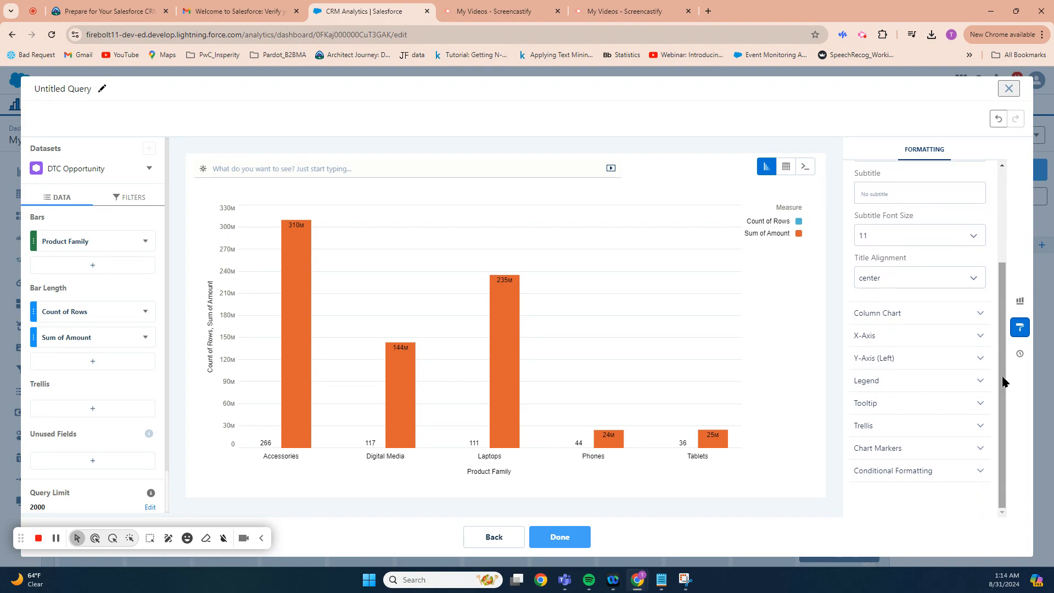
left_click(889, 320)
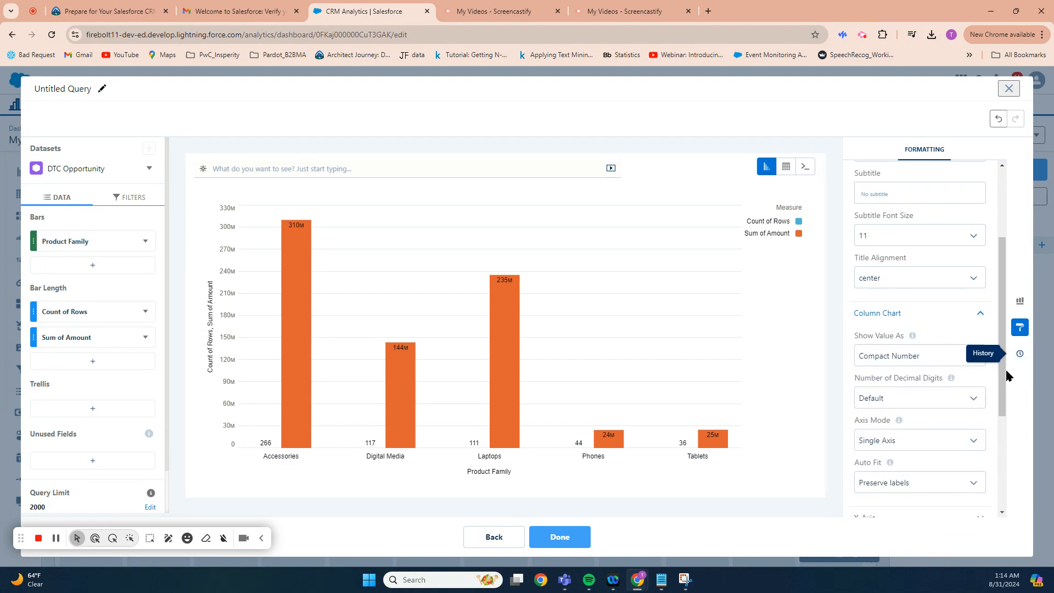
left_click(935, 442)
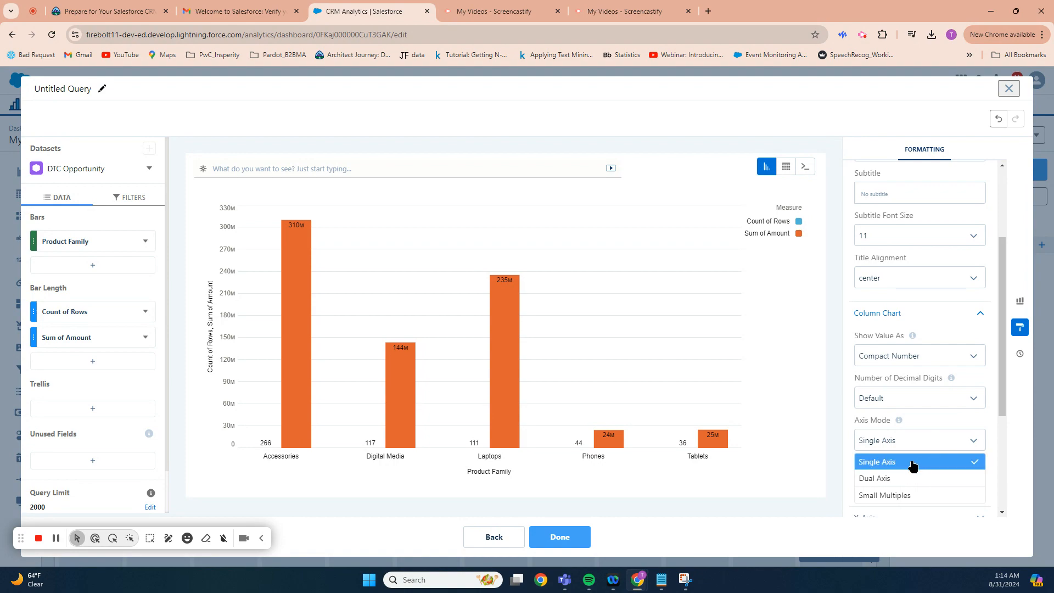
left_click(902, 477)
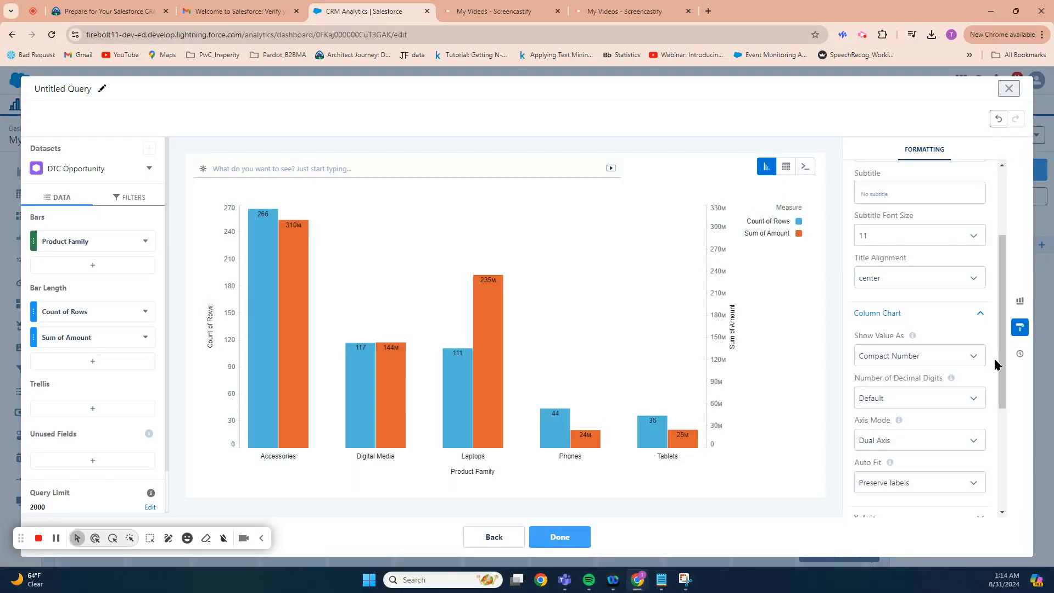
- Set the chart's legend position to bottom-center and finish the query to place the chart on the dashboard
left_click_drag(1002, 367, 1001, 433)
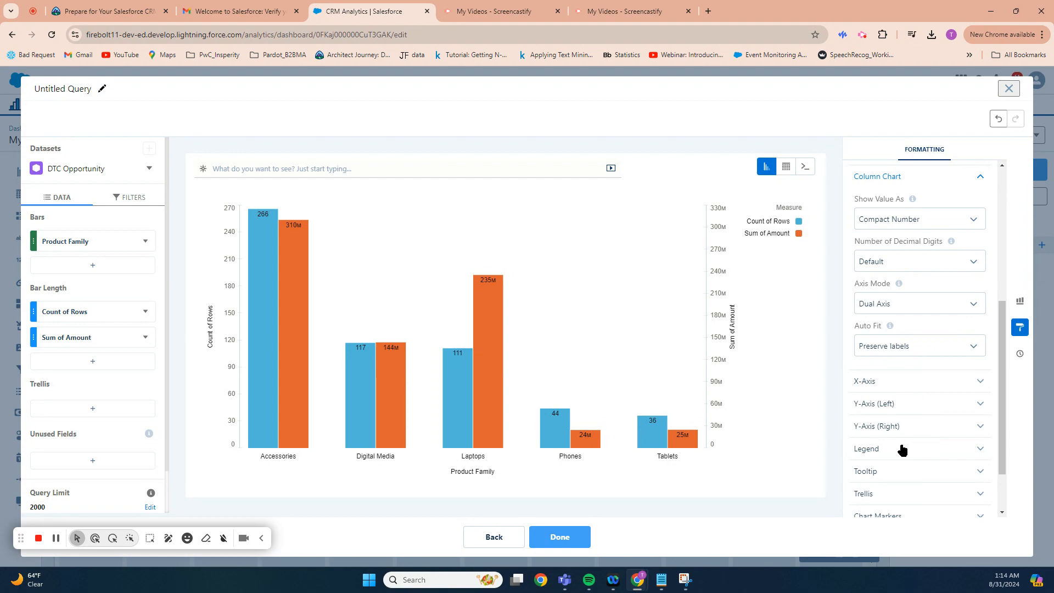
left_click(902, 450)
left_click_drag(1006, 401, 1004, 454)
left_click(934, 420)
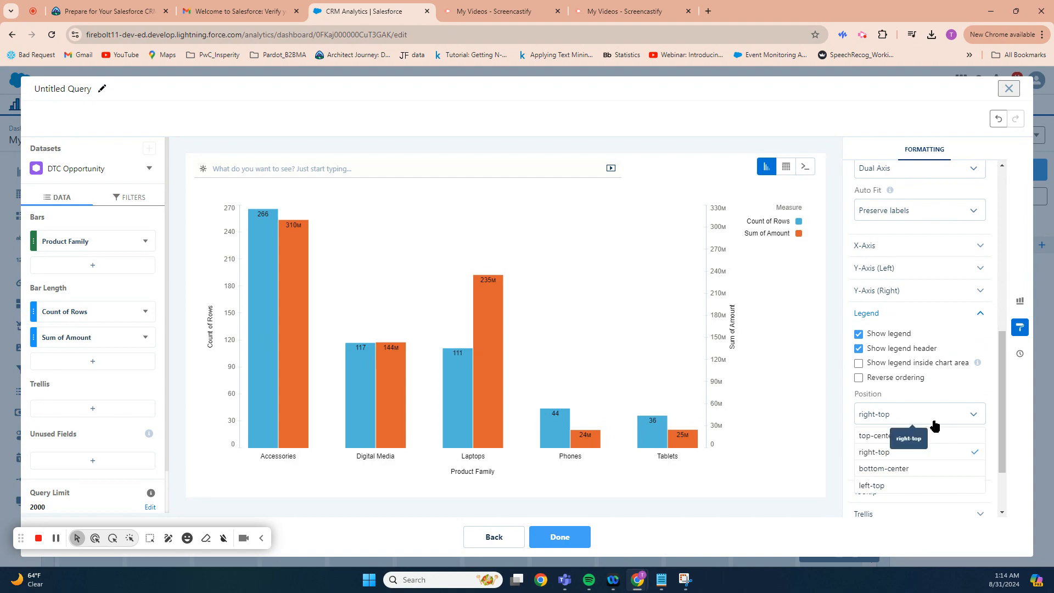
left_click(908, 468)
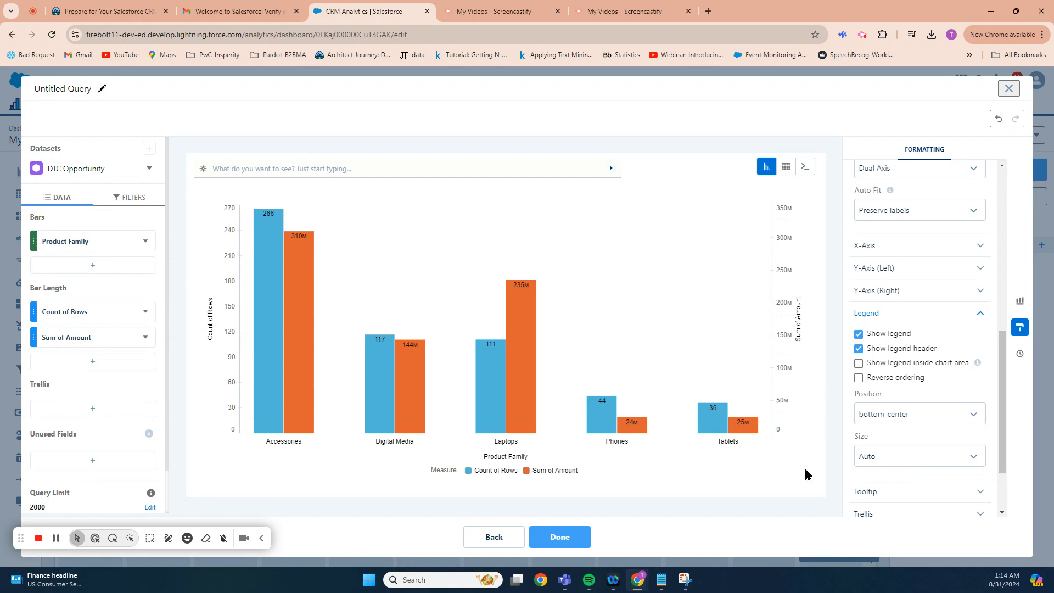
left_click(569, 544)
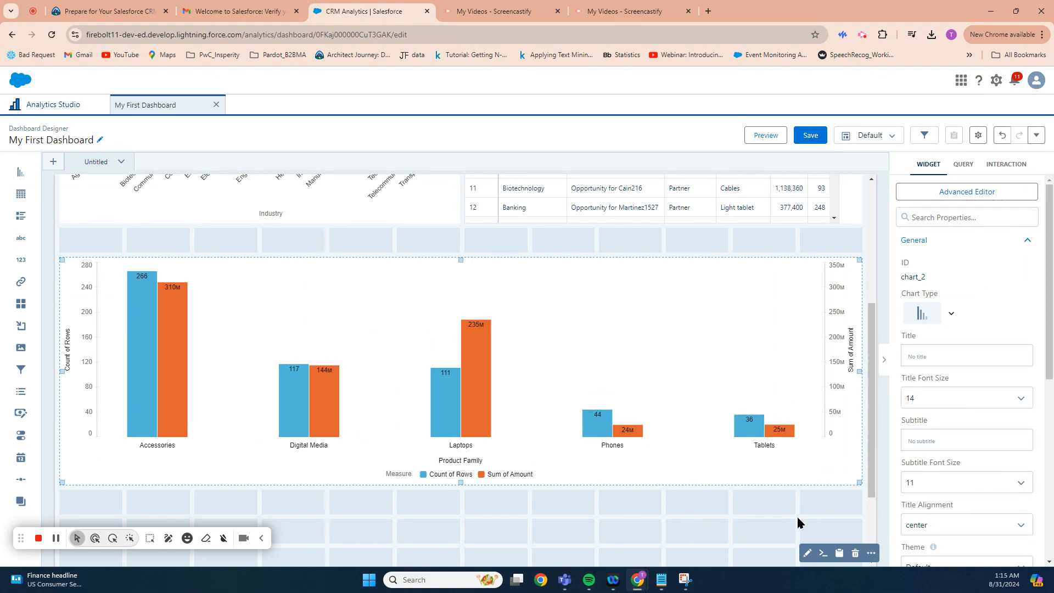
- Add another chart widget below the column chart and enlarge it to half the dashboard width, about eight grid rows tall
left_click(128, 496)
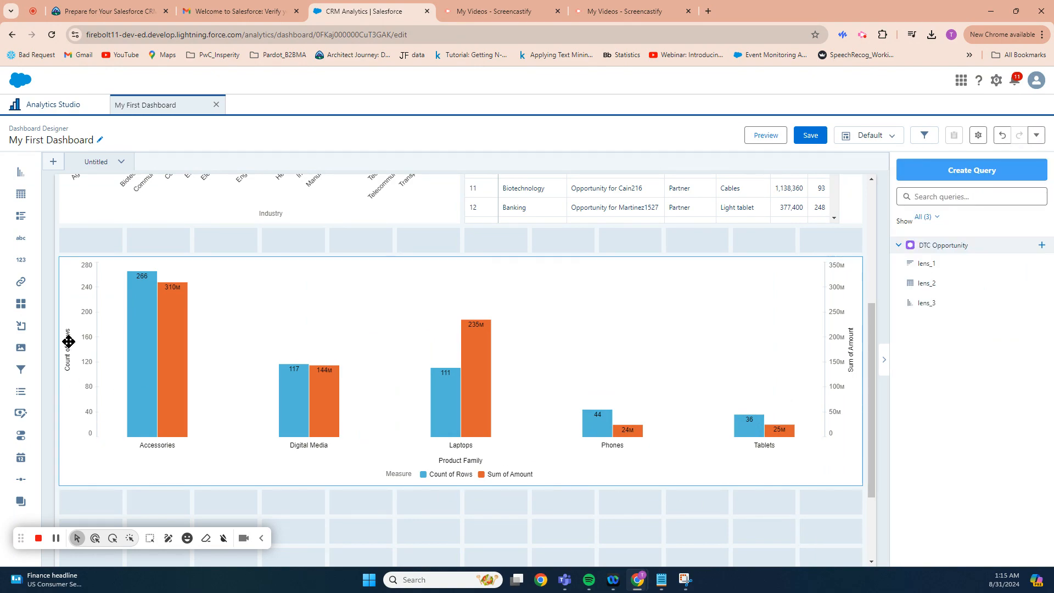
left_click_drag(20, 174, 85, 505)
scroll(400, 435, "down", 2)
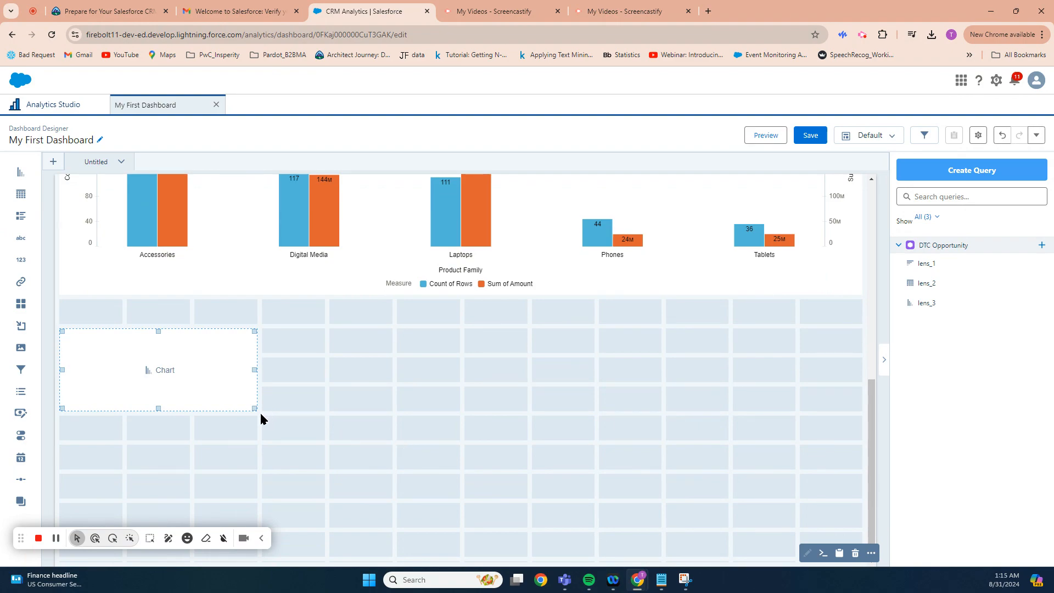
left_click_drag(255, 409, 454, 541)
scroll(512, 478, "down", 2)
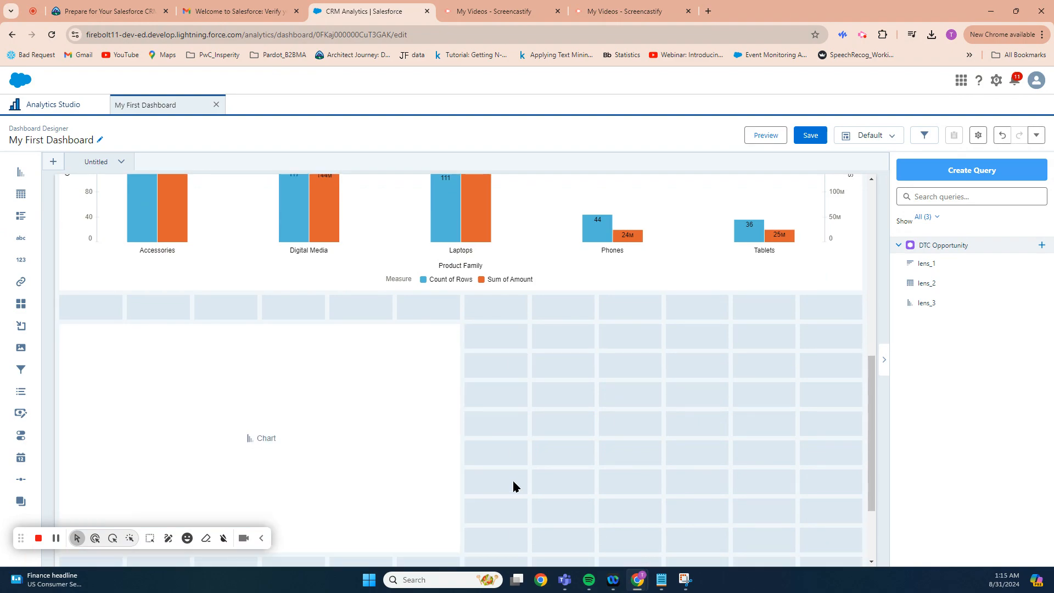
- Start the query for the new half-width chart widget and replace its bar length measure with Sum of Amount
left_click(258, 324)
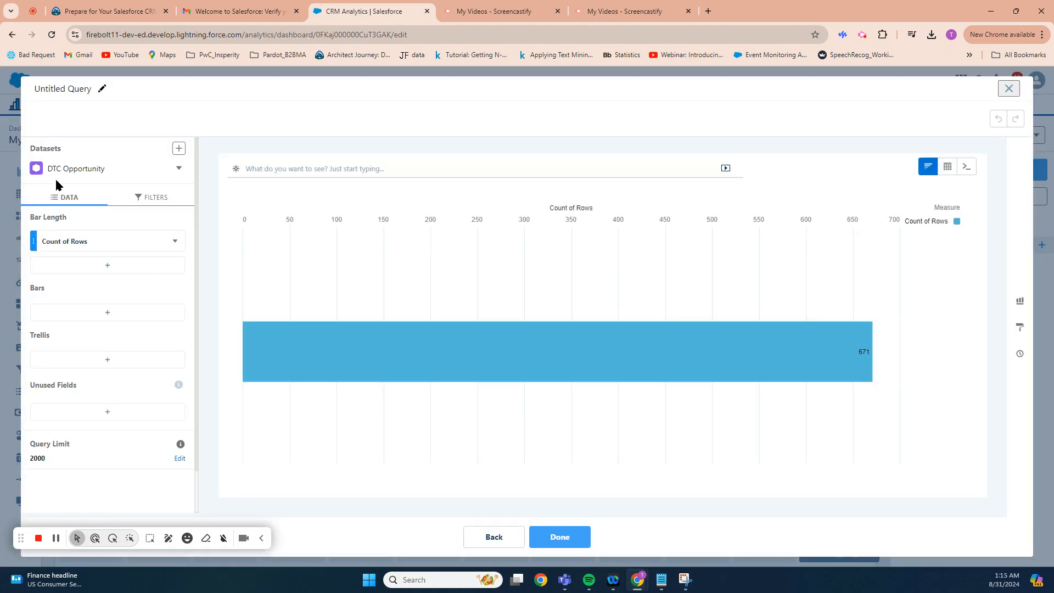
left_click(104, 246)
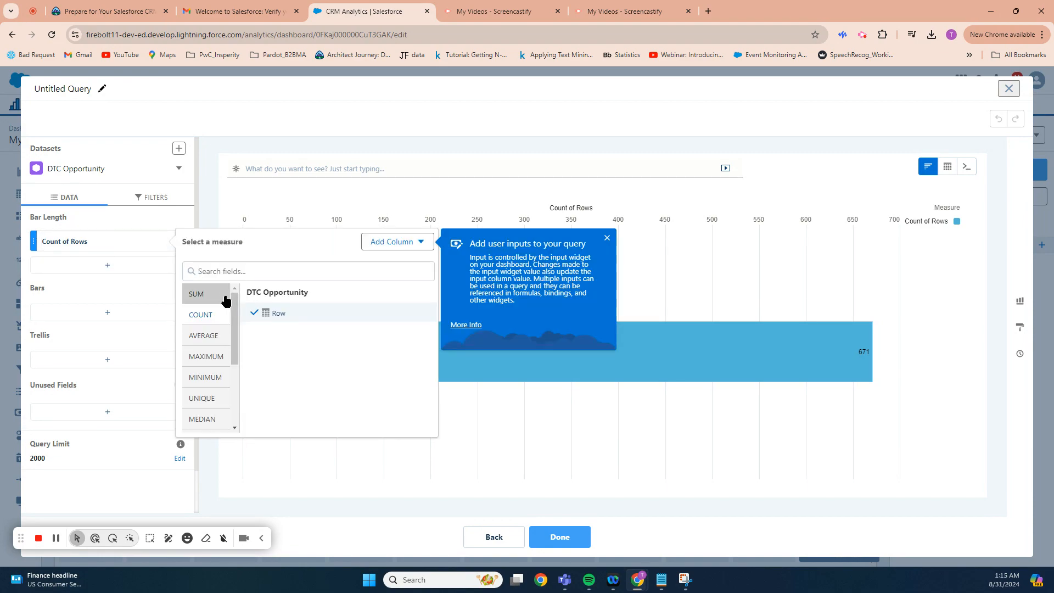
left_click(225, 301)
left_click(286, 337)
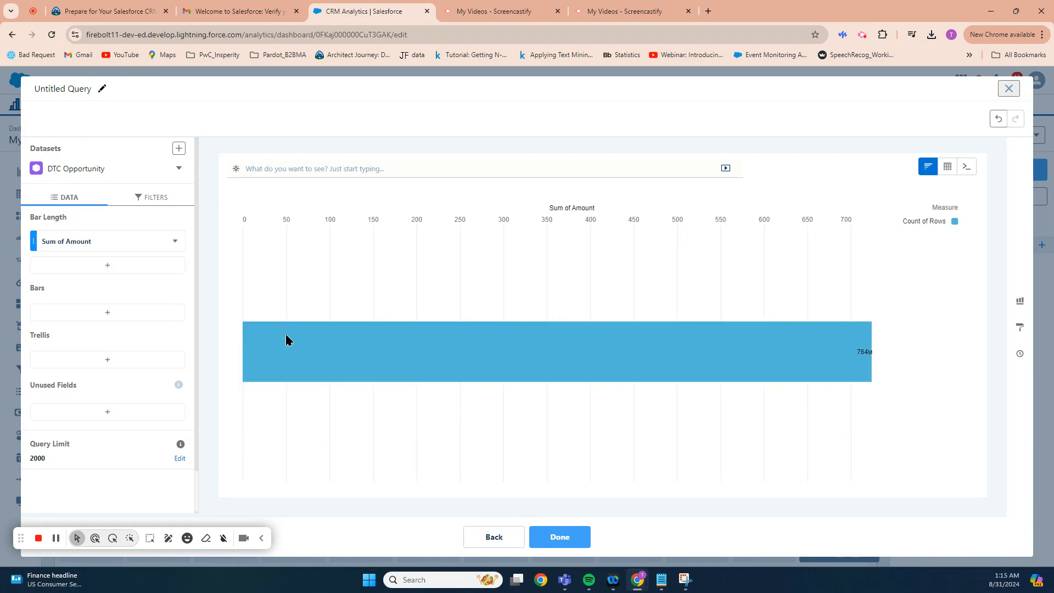
- Group the bars by Product Family and, within it, by Product Name
left_click(95, 312)
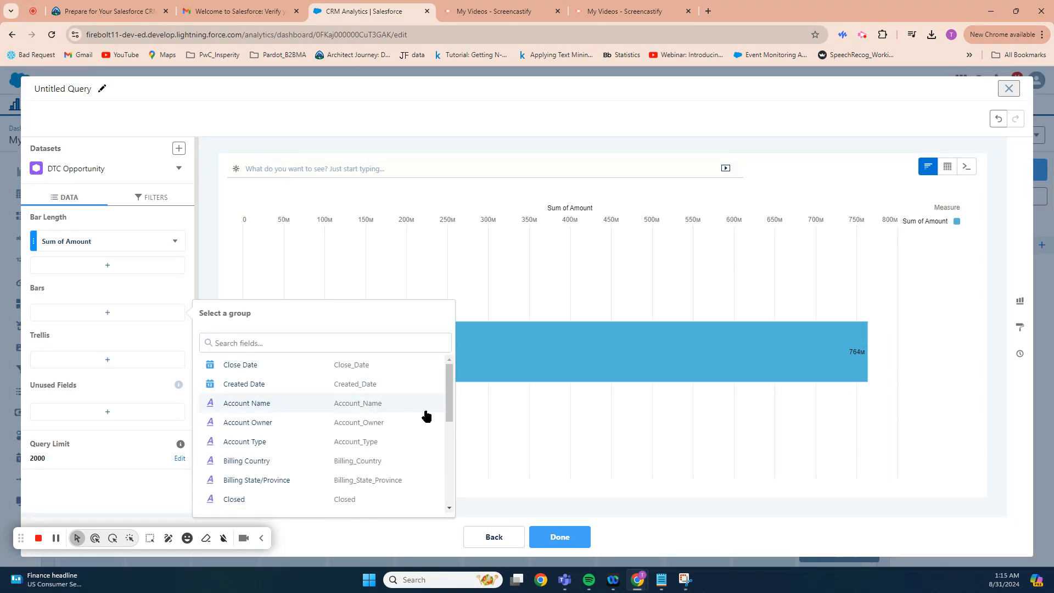
left_click_drag(448, 420, 451, 494)
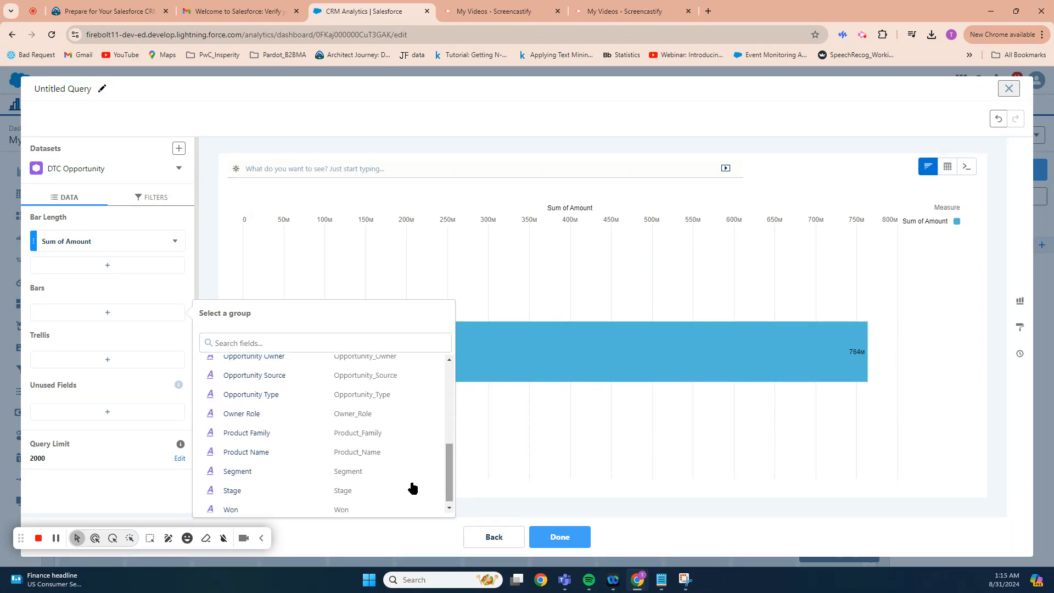
left_click(277, 433)
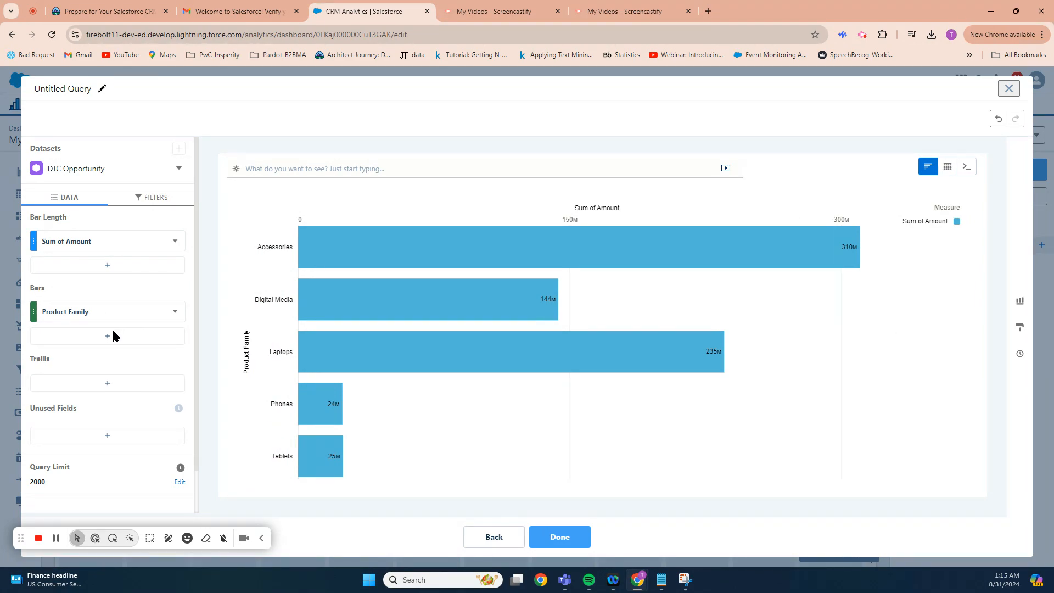
left_click(108, 336)
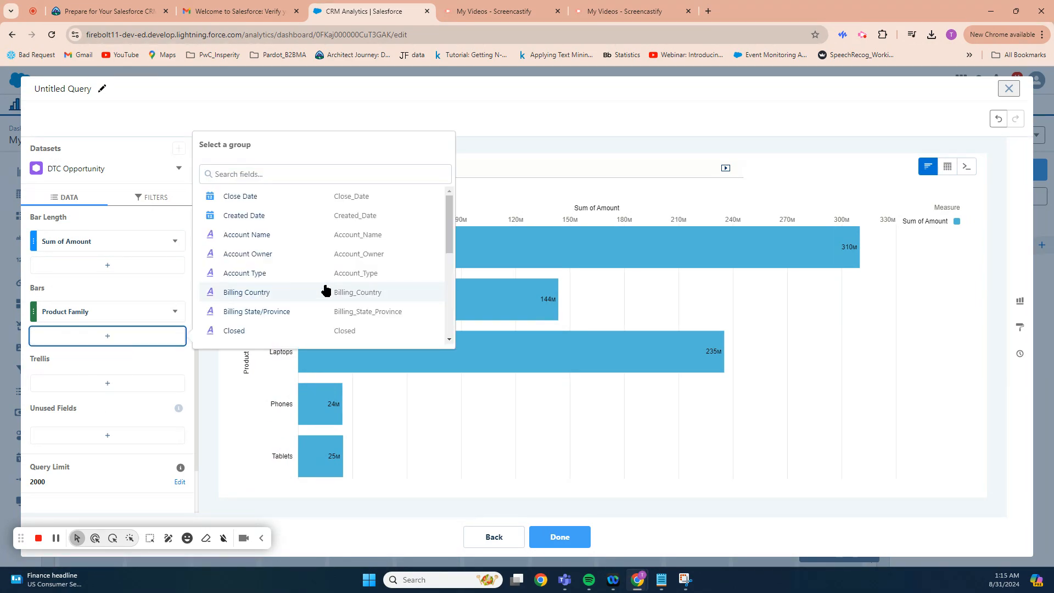
left_click_drag(448, 231, 451, 297)
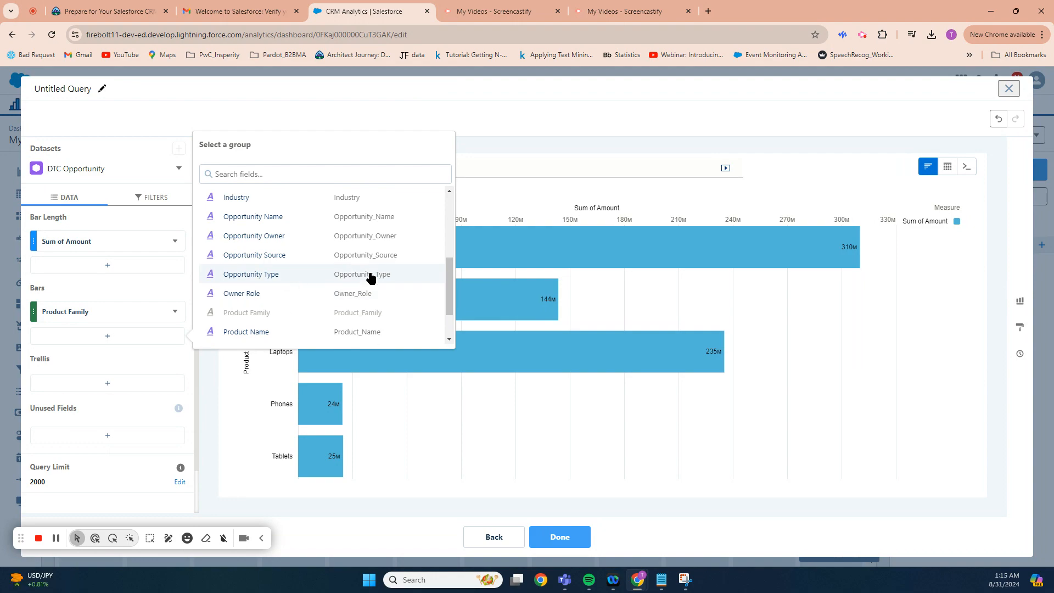
left_click(243, 332)
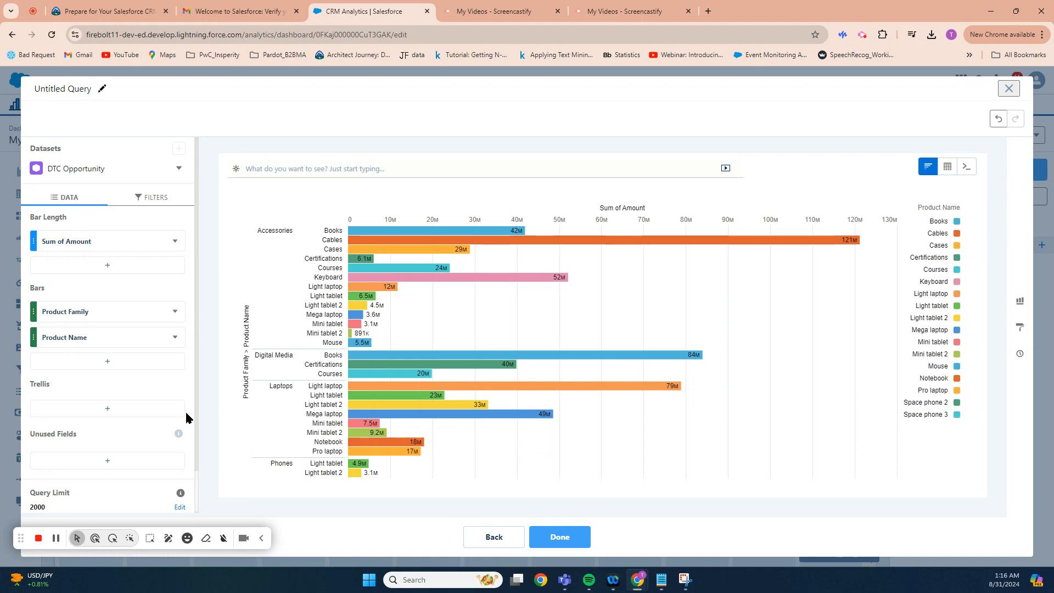
mouse_move(393, 389)
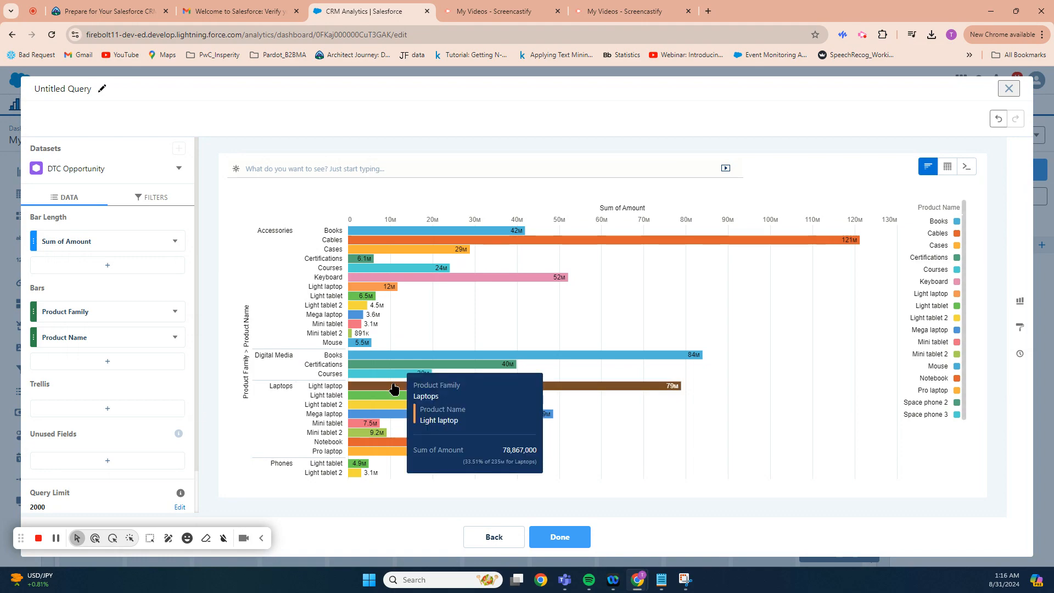
- Try the stacked bar chart type and inspect its segments, then change the product family chart to a stacked column chart
left_click(1020, 303)
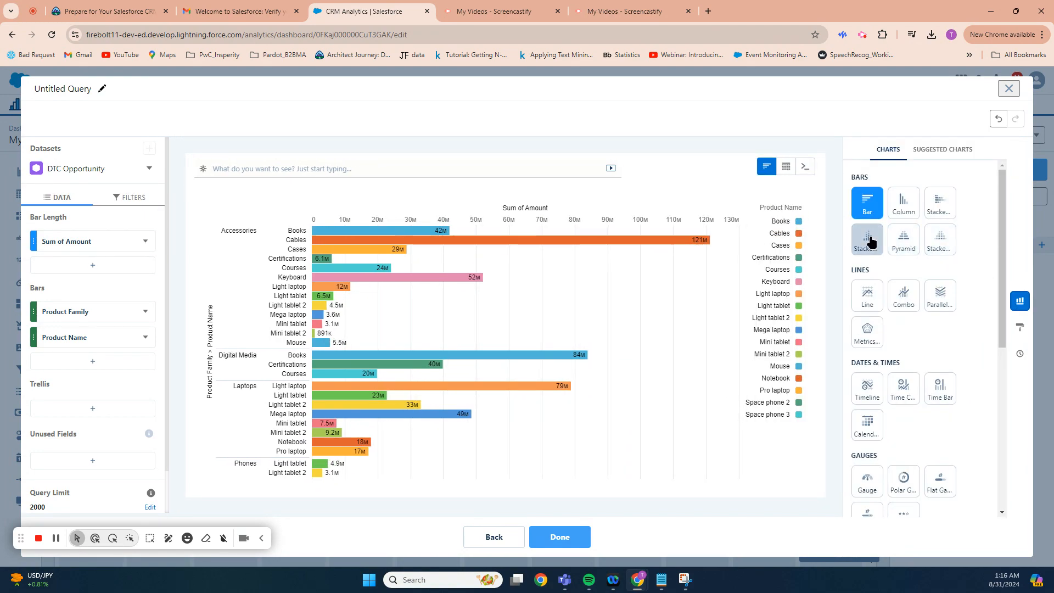
left_click(942, 207)
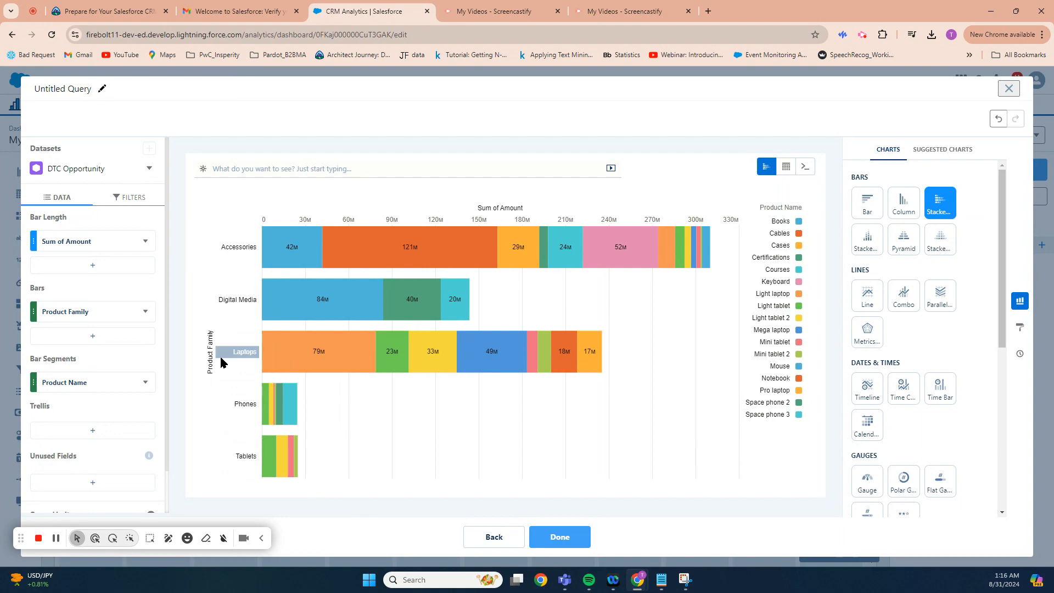
mouse_move(276, 247)
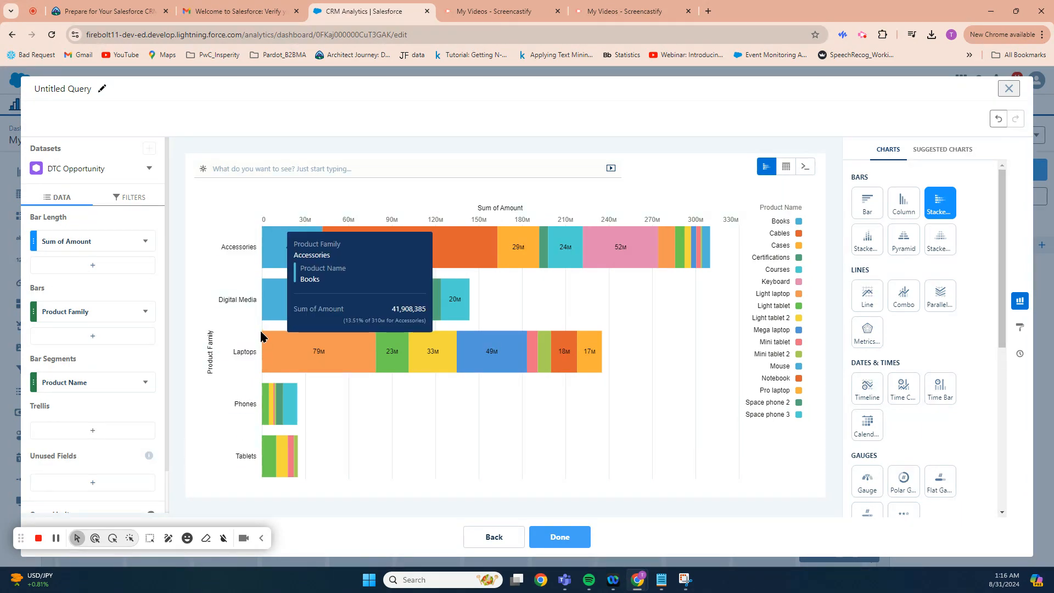
mouse_move(281, 349)
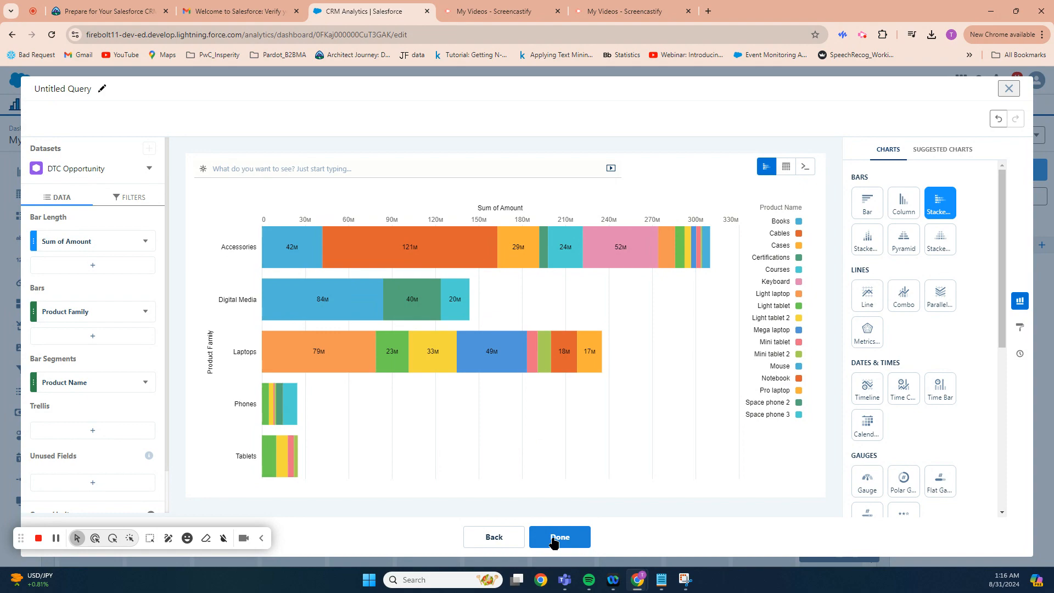
left_click(871, 242)
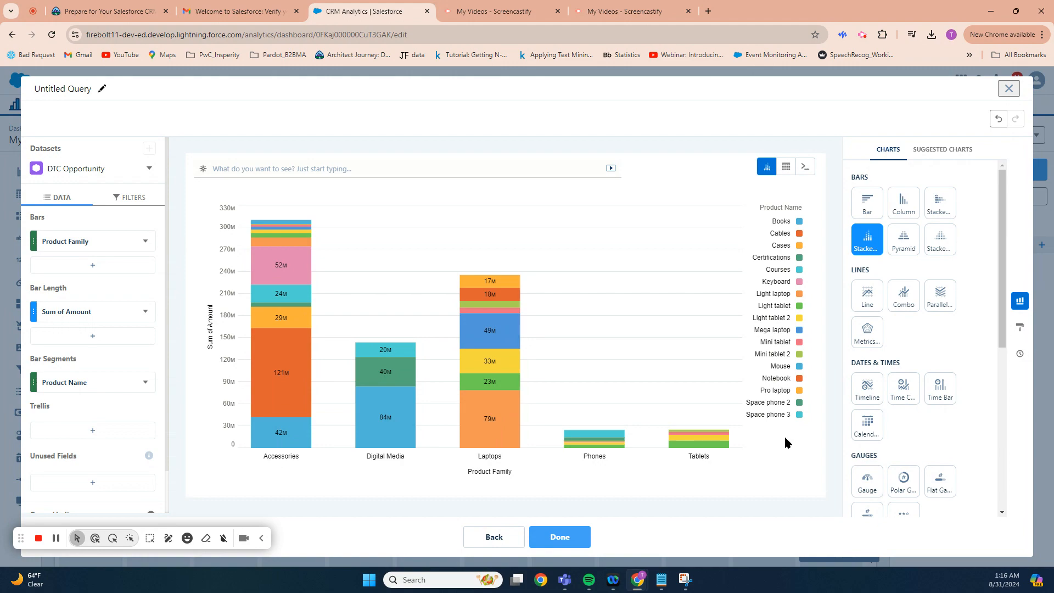
- Hide the stacked column chart's legend and finish the query to place the chart on the dashboard
left_click(1020, 328)
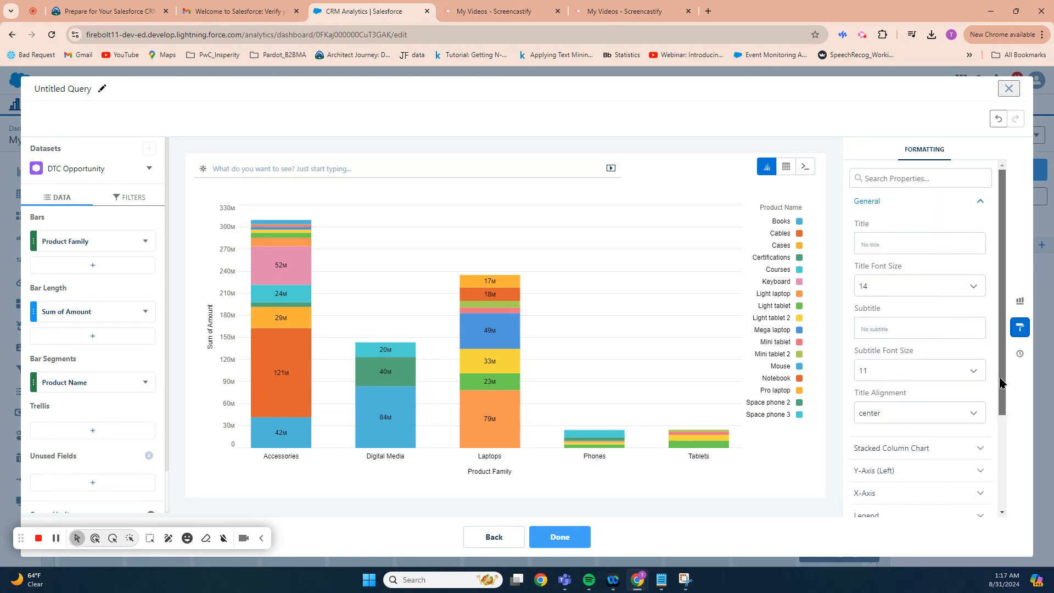
scroll(966, 395, "down", 2)
left_click(917, 425)
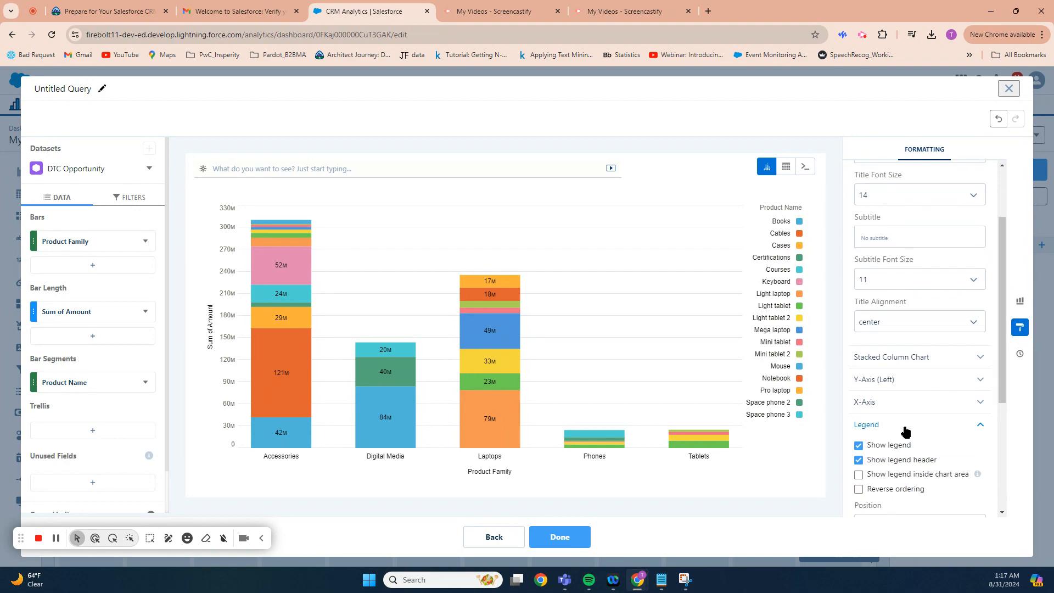
left_click(858, 447)
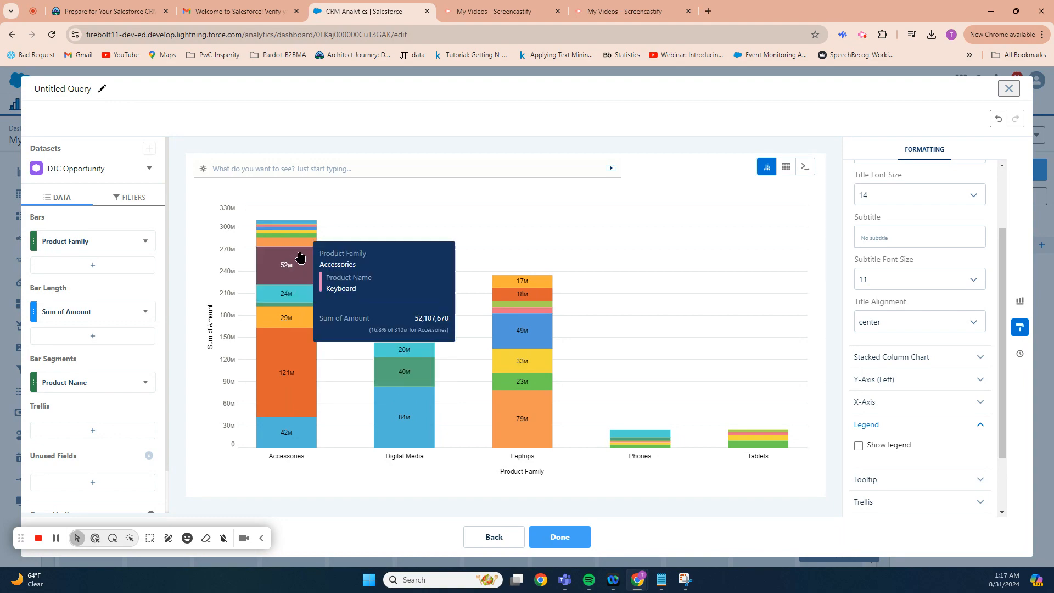
mouse_move(299, 233)
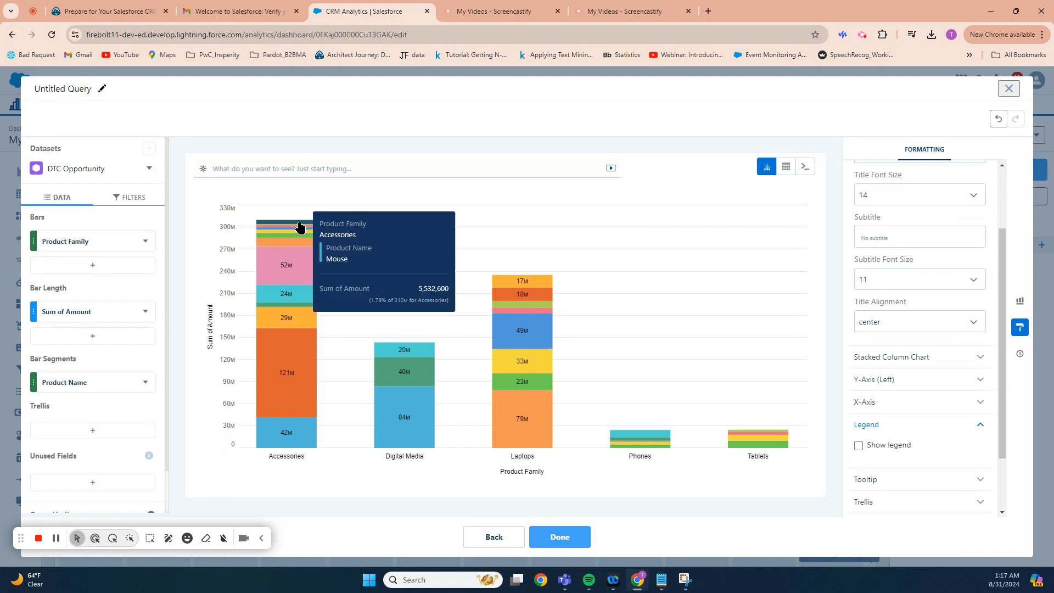
left_click(557, 533)
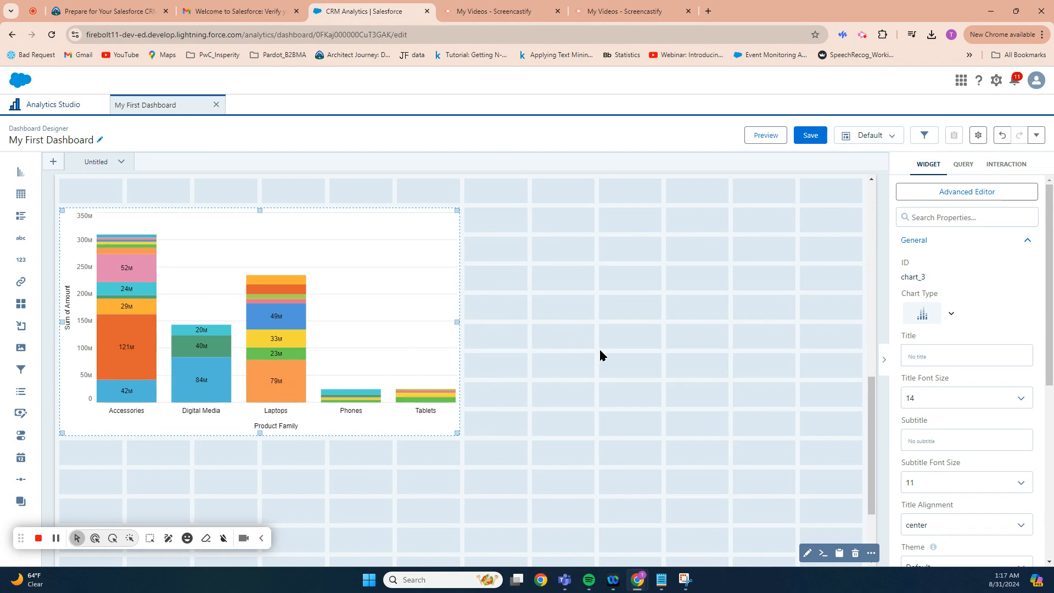
- Add another chart widget beside the stacked column chart and enlarge it to fill the remaining half width, eight grid rows tall
left_click(845, 413)
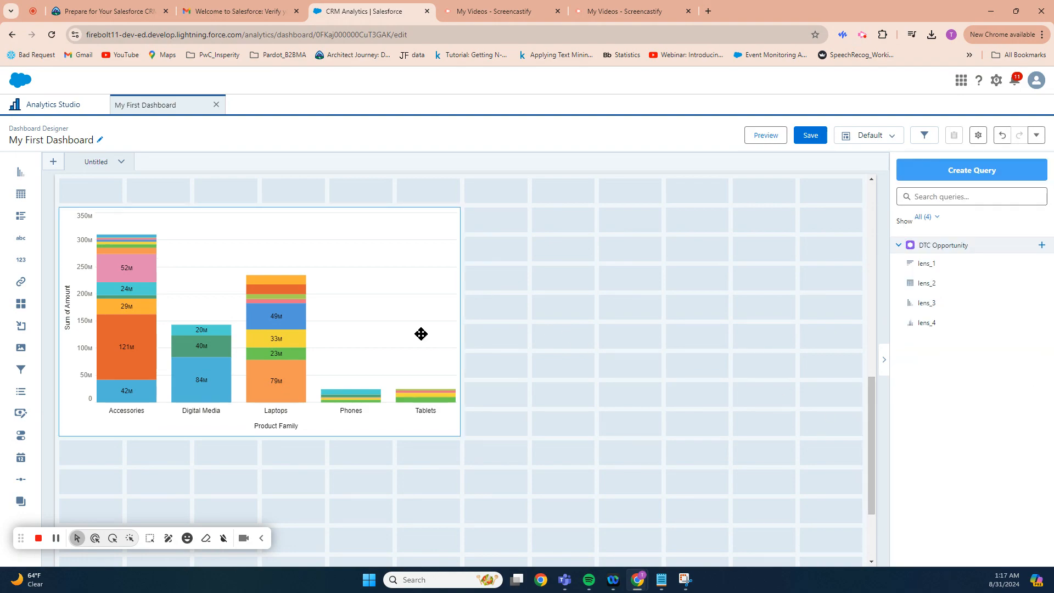
left_click_drag(20, 171, 555, 251)
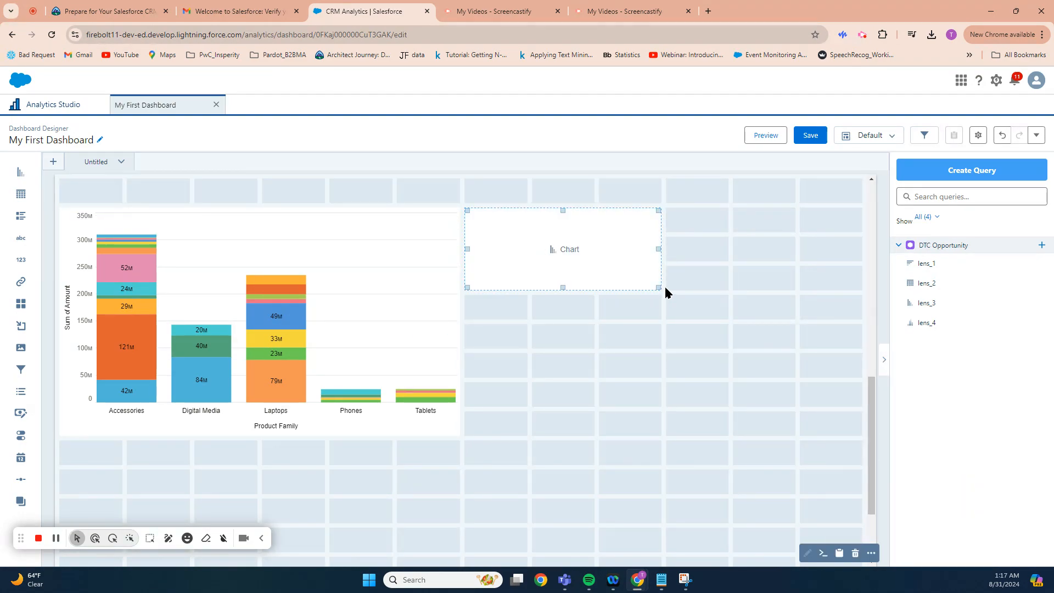
left_click_drag(659, 287, 840, 422)
- Start the query for the new chart widget and replace its bar length measure with Sum of Amount
left_click(668, 322)
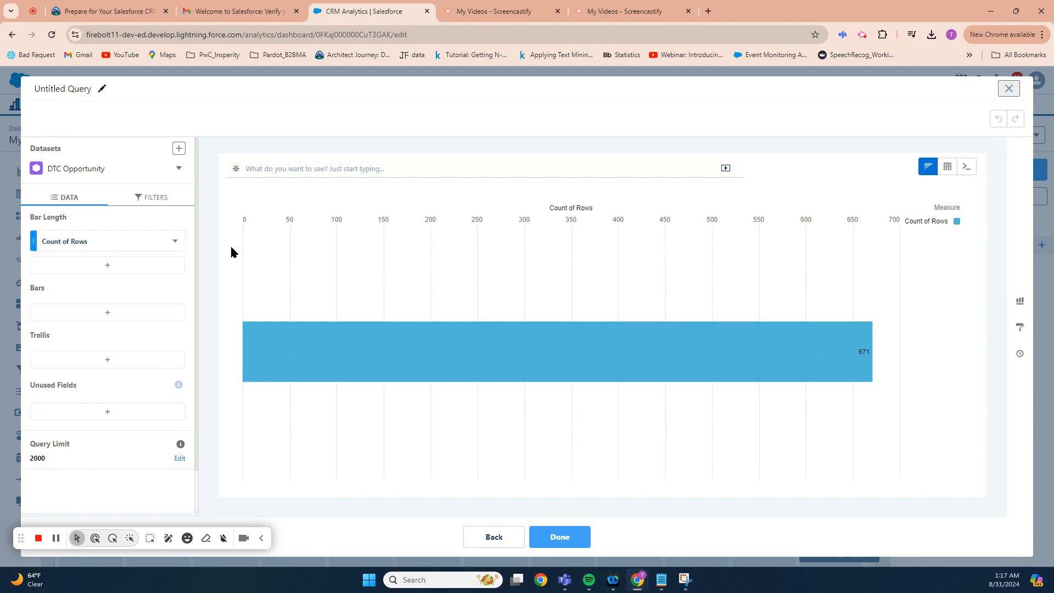
left_click(70, 241)
left_click(200, 303)
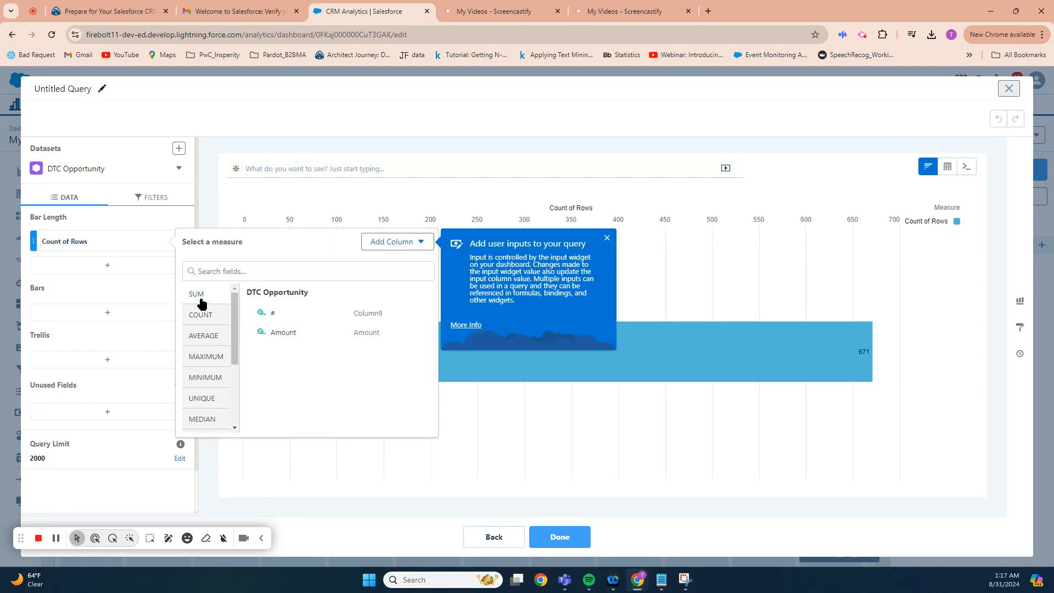
left_click(277, 334)
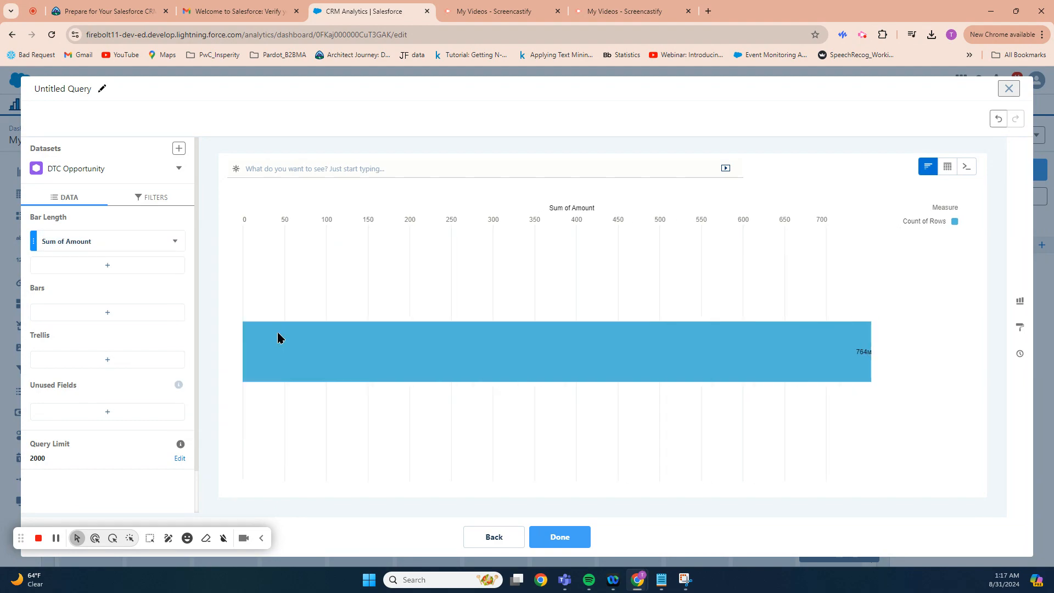
- Group the bars by Close Date (Year-Month)
left_click(90, 313)
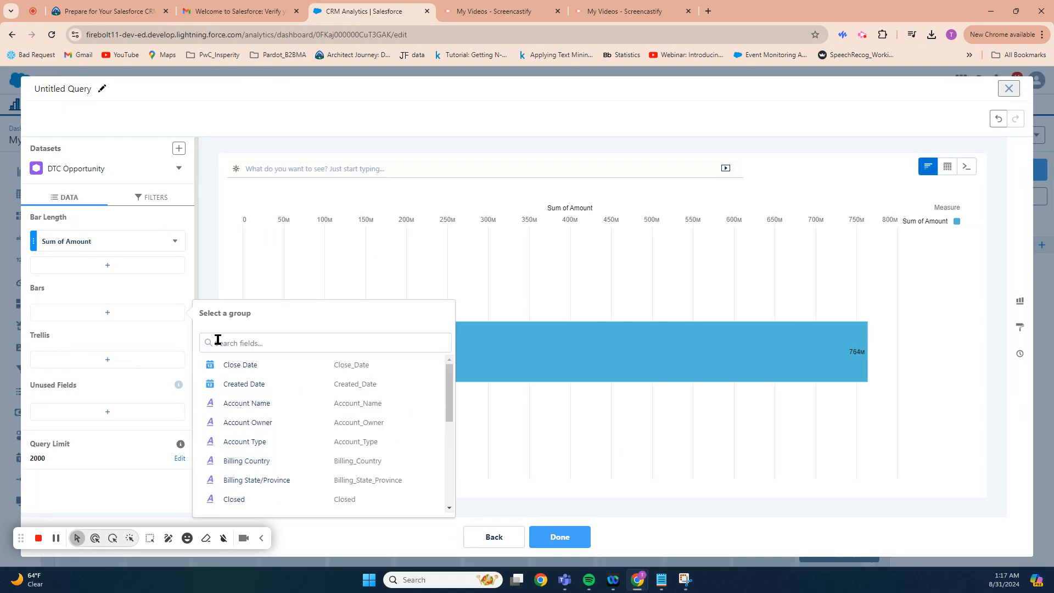
left_click(253, 366)
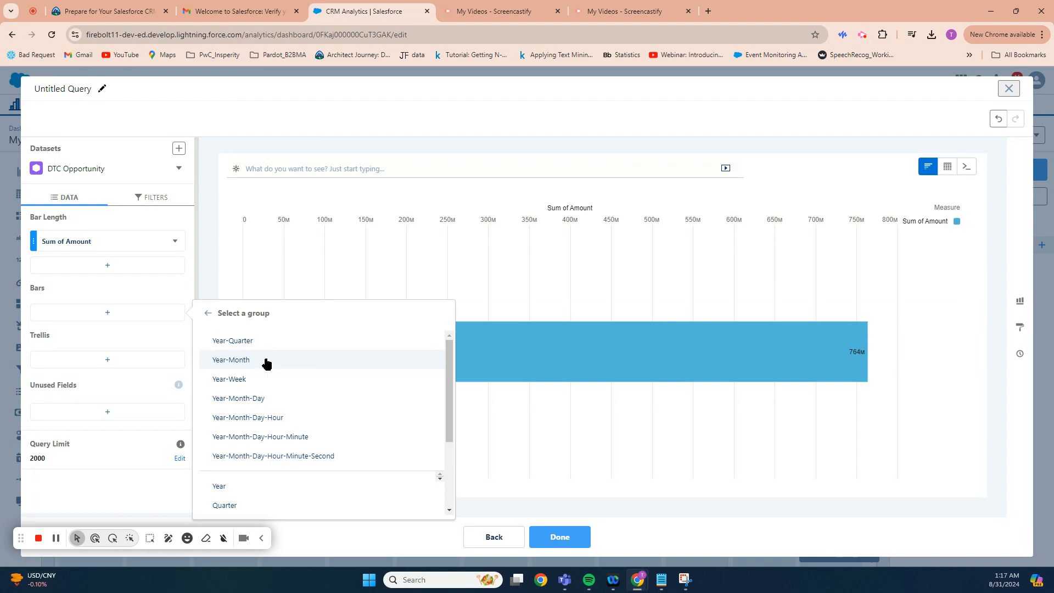
left_click(265, 361)
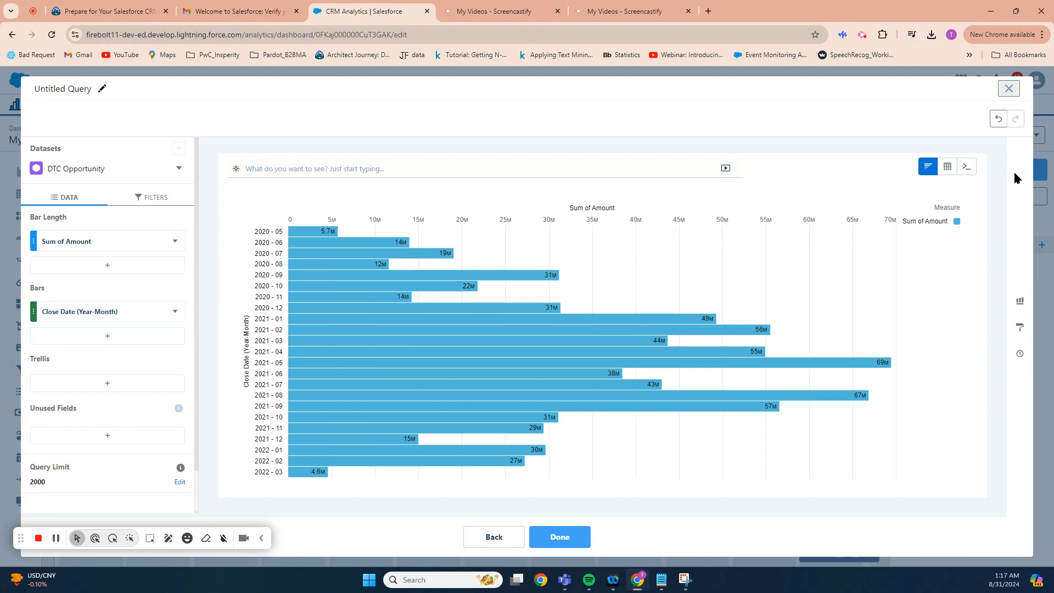
- Try the column chart type for the monthly amounts, then change the chart to a line chart
left_click(1020, 302)
left_click(898, 211)
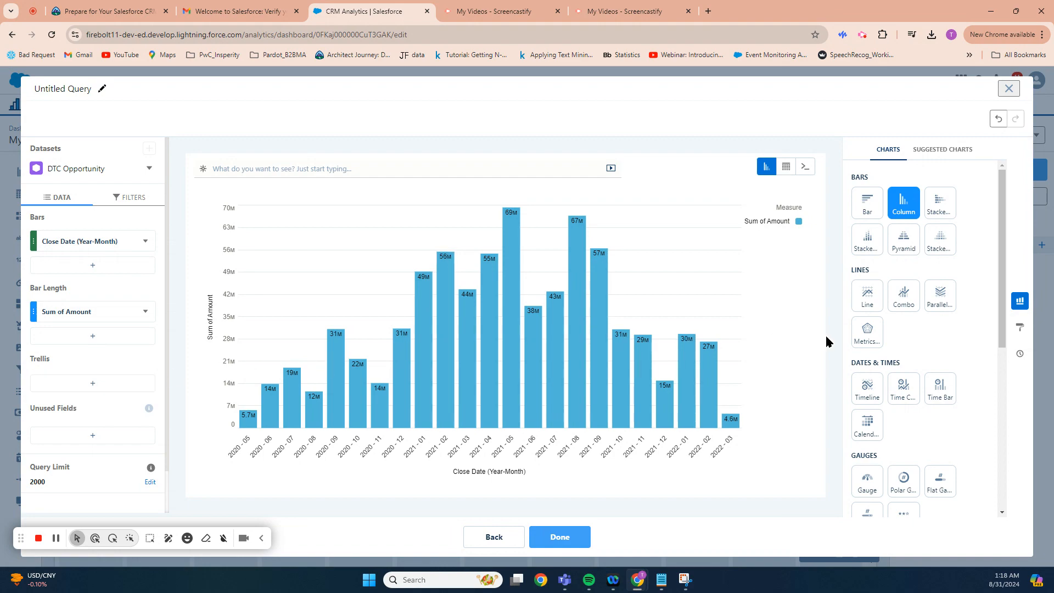
left_click(864, 300)
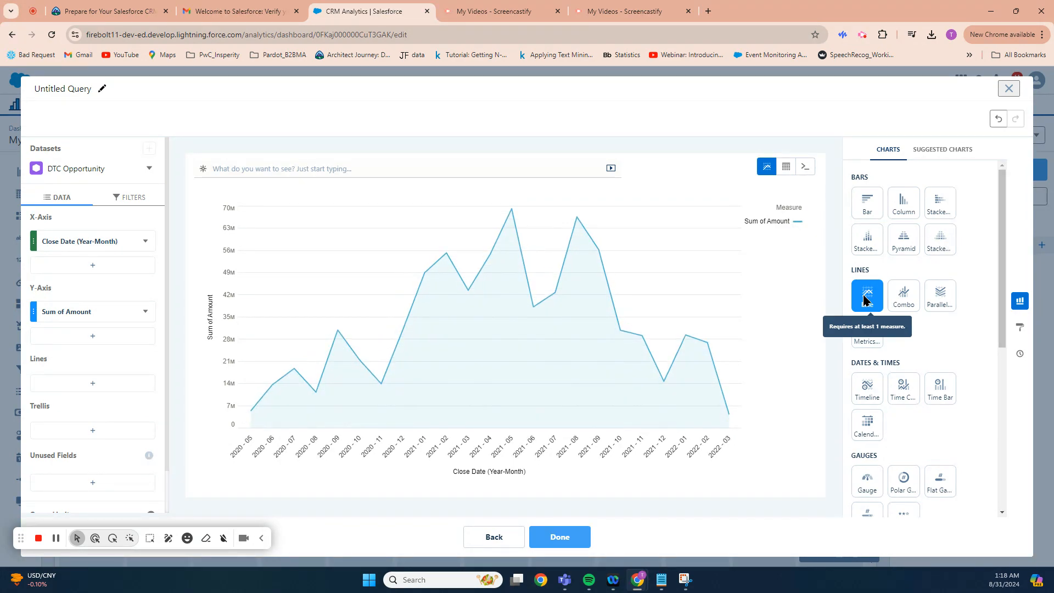
- Examine the line chart's formatting options, including those for chart markers and the tooltip
left_click(1019, 327)
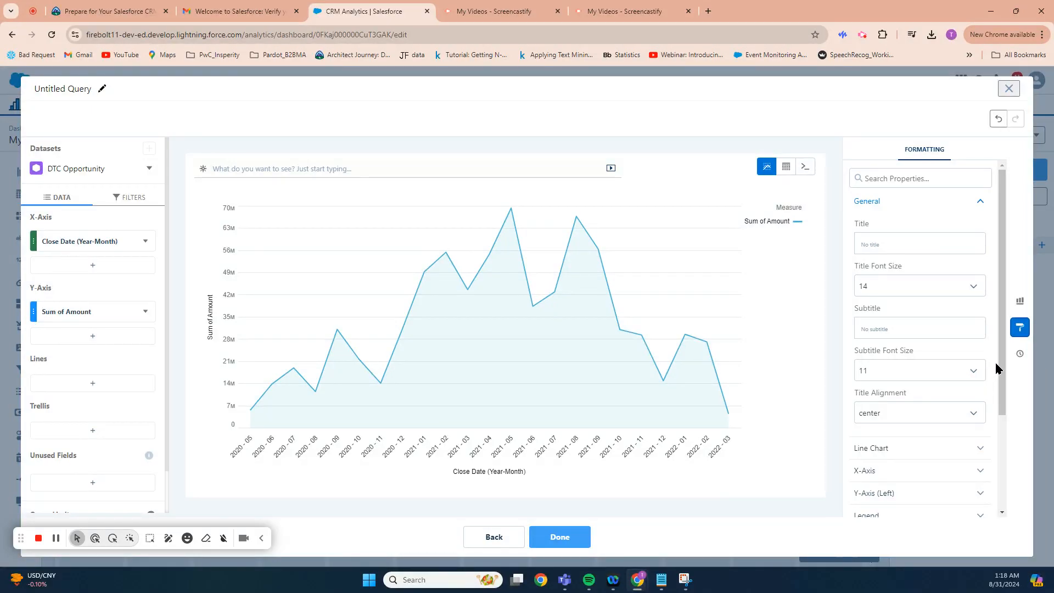
scroll(1003, 392, "down", 1)
scroll(1003, 392, "down", 5)
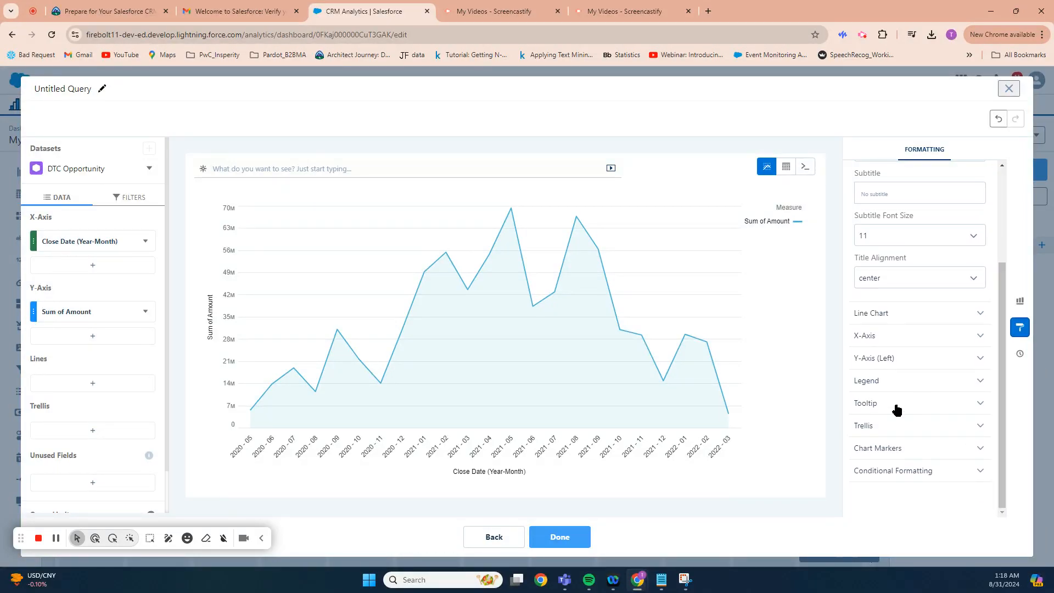
left_click(893, 450)
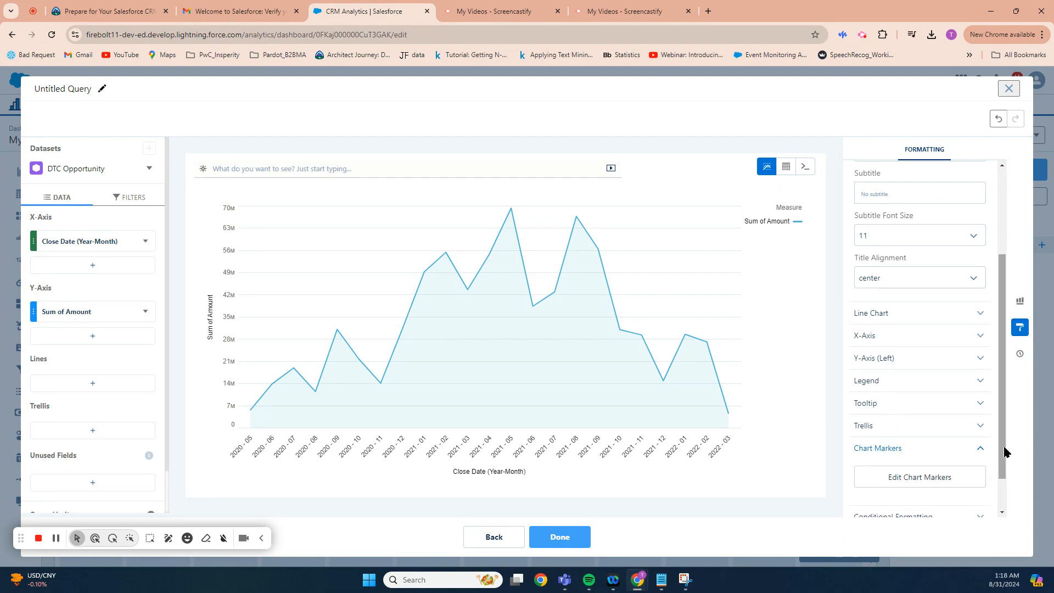
left_click_drag(1004, 453, 1002, 501)
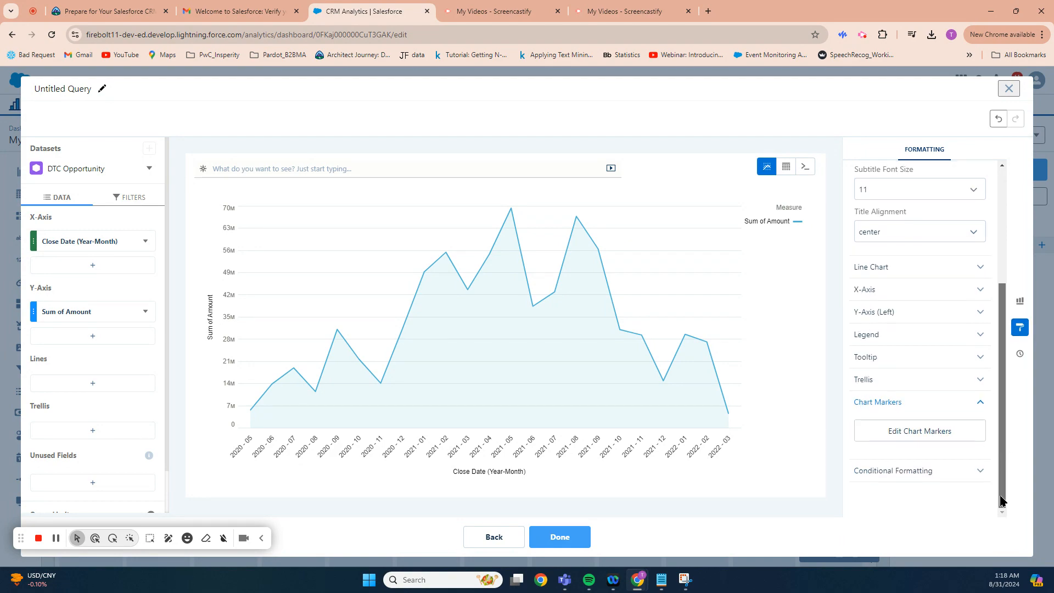
left_click(894, 357)
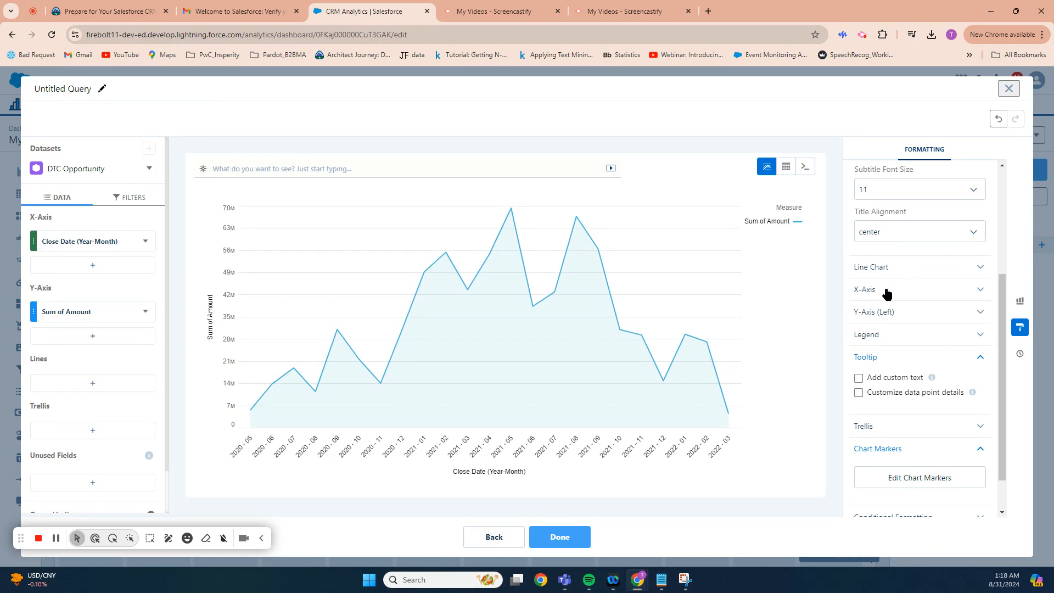
- Try a log scale on the line chart's left Y-axis
left_click(886, 311)
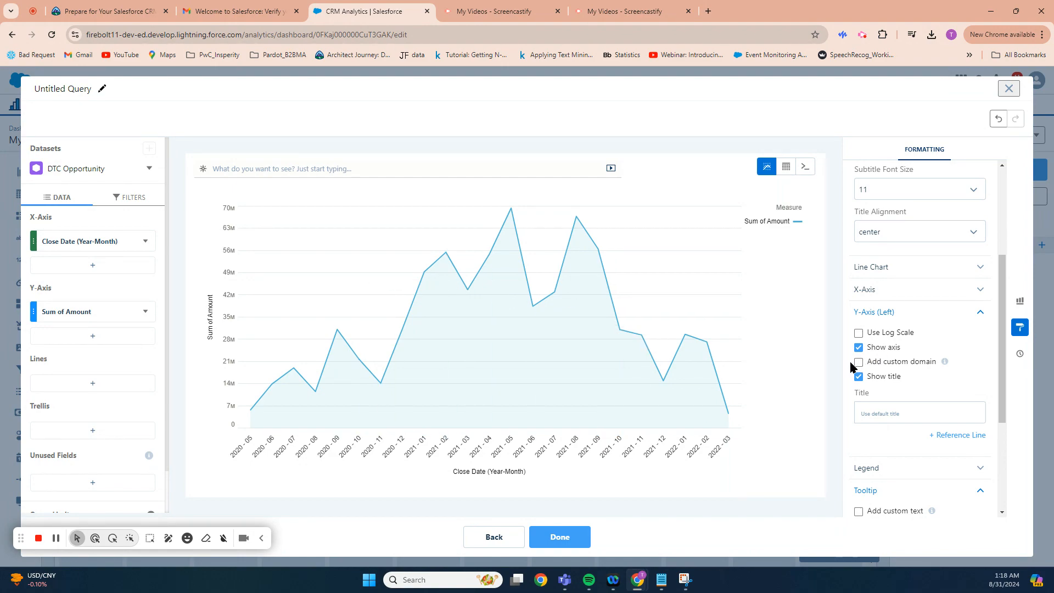
left_click(858, 333)
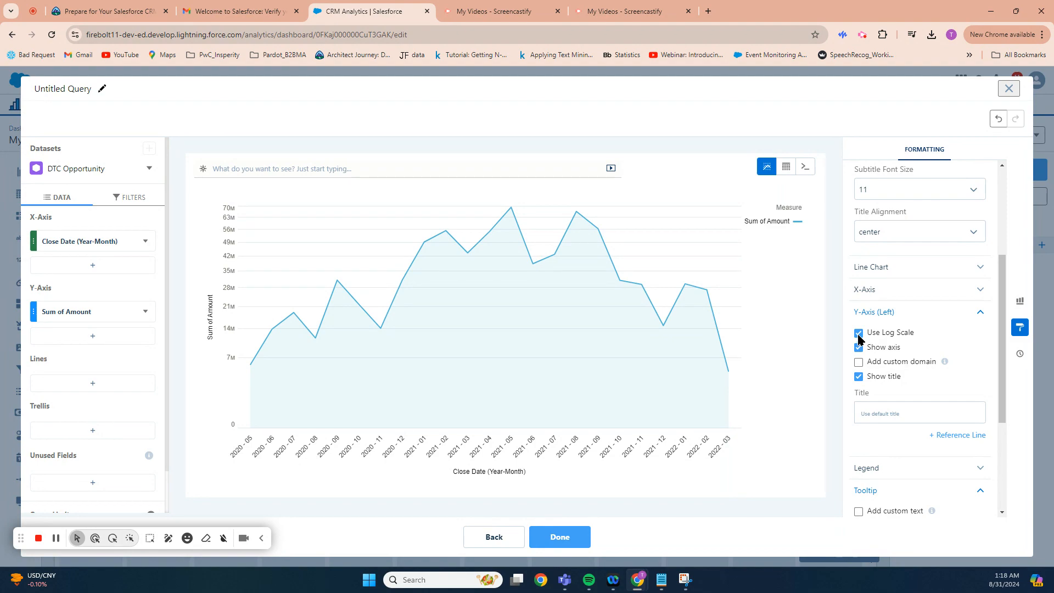
left_click(858, 333)
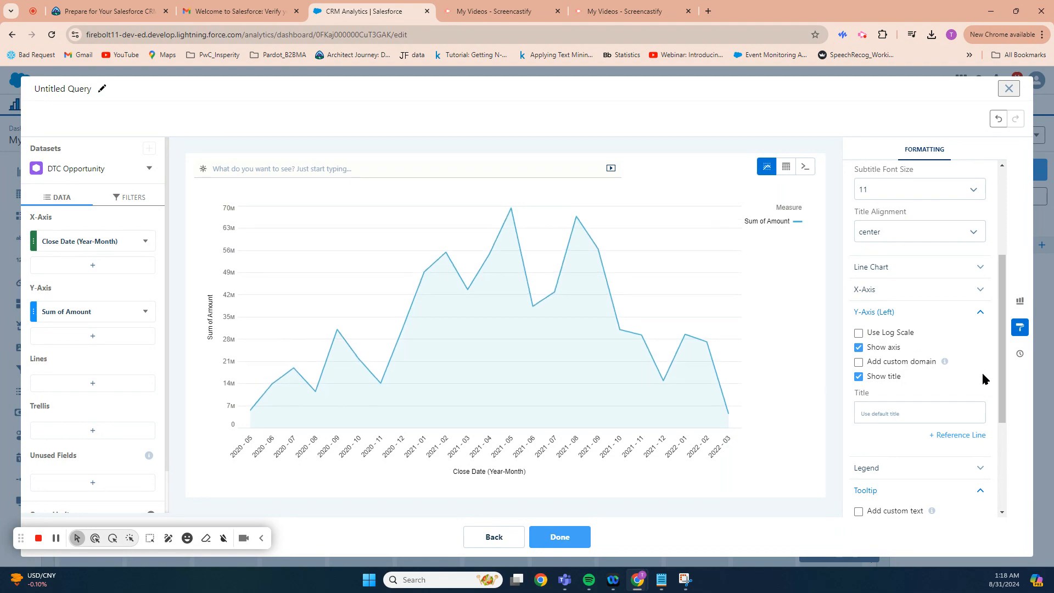
- Finish the query to place the line chart on the dashboard and review the dashboard up to its title
left_click_drag(996, 379, 1016, 429)
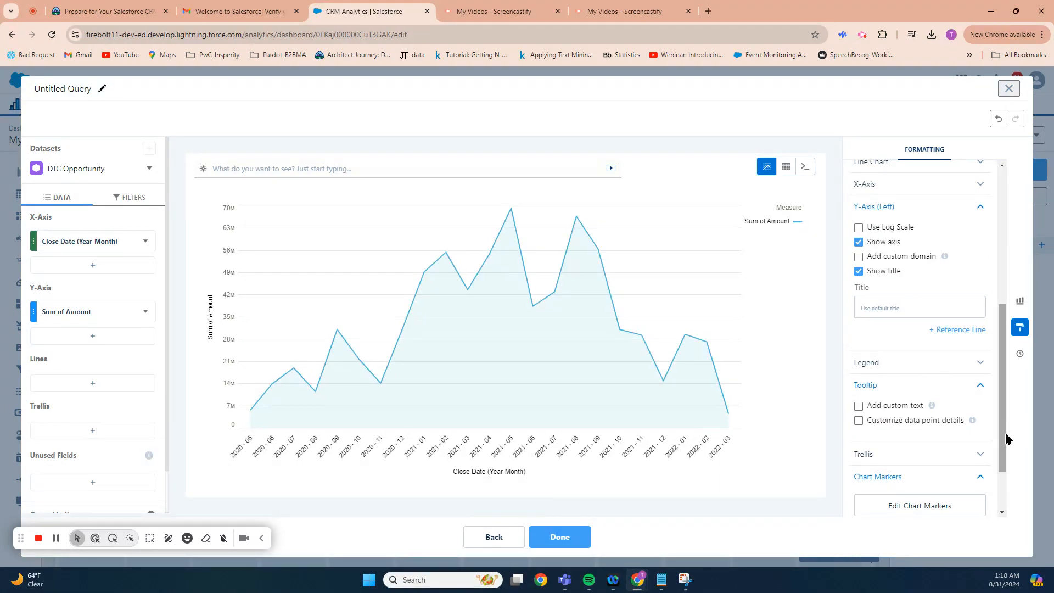
left_click_drag(1007, 439, 1006, 475)
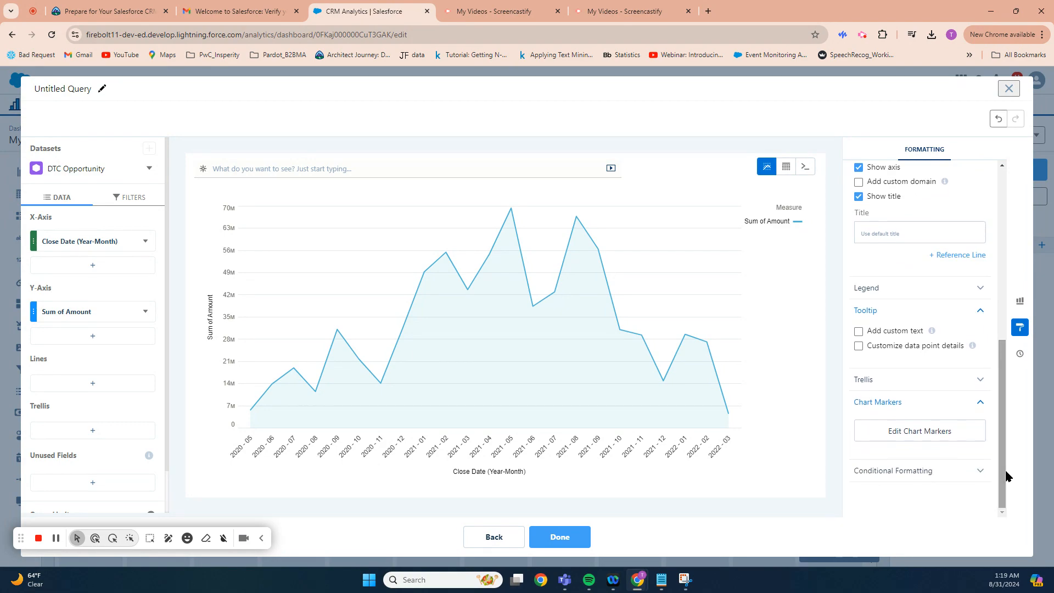
left_click(893, 405)
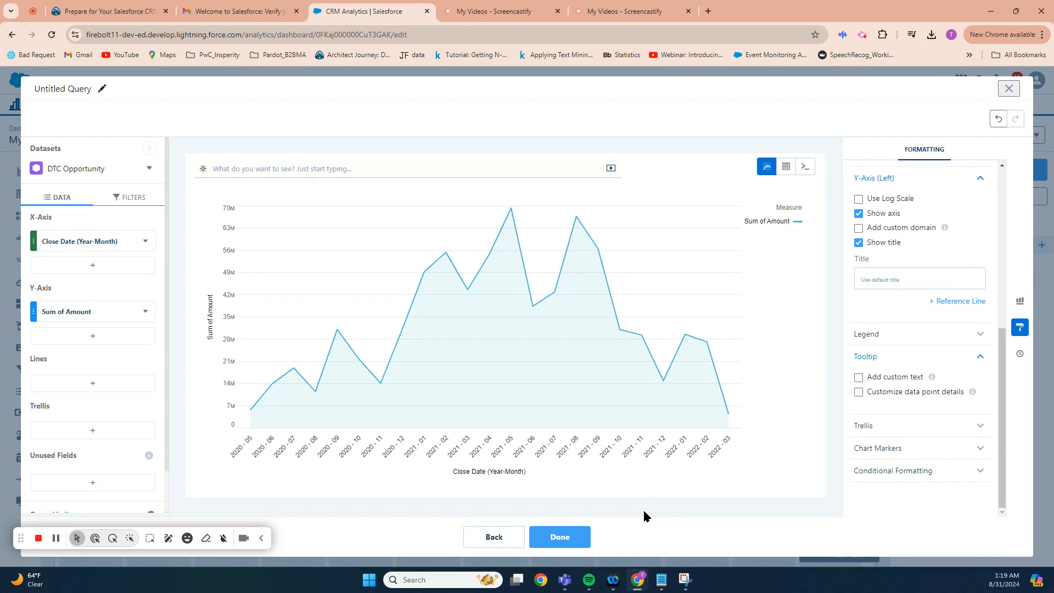
left_click(567, 541)
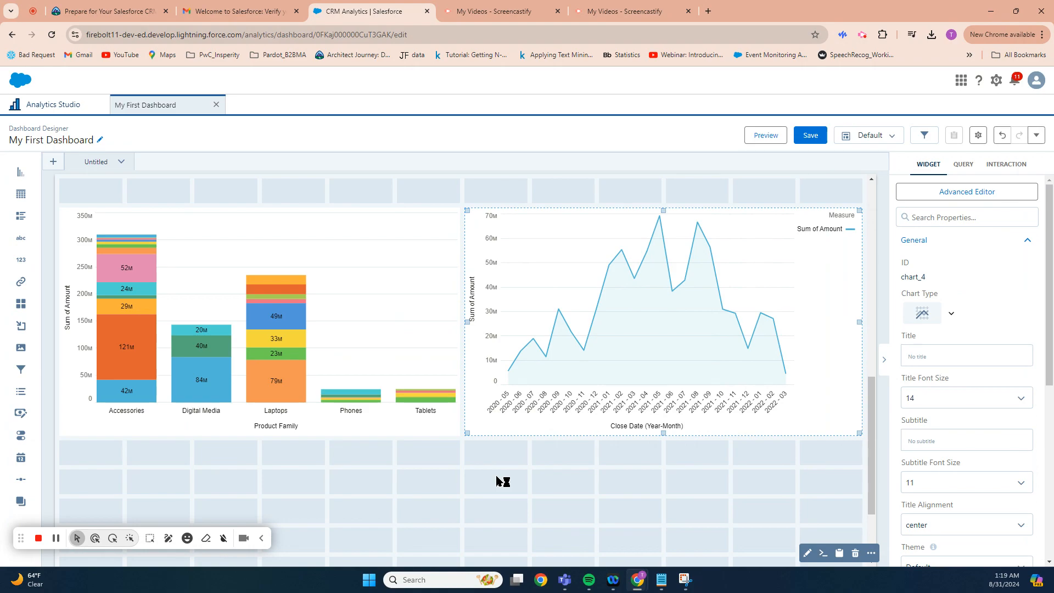
scroll(498, 482, "up", 6)
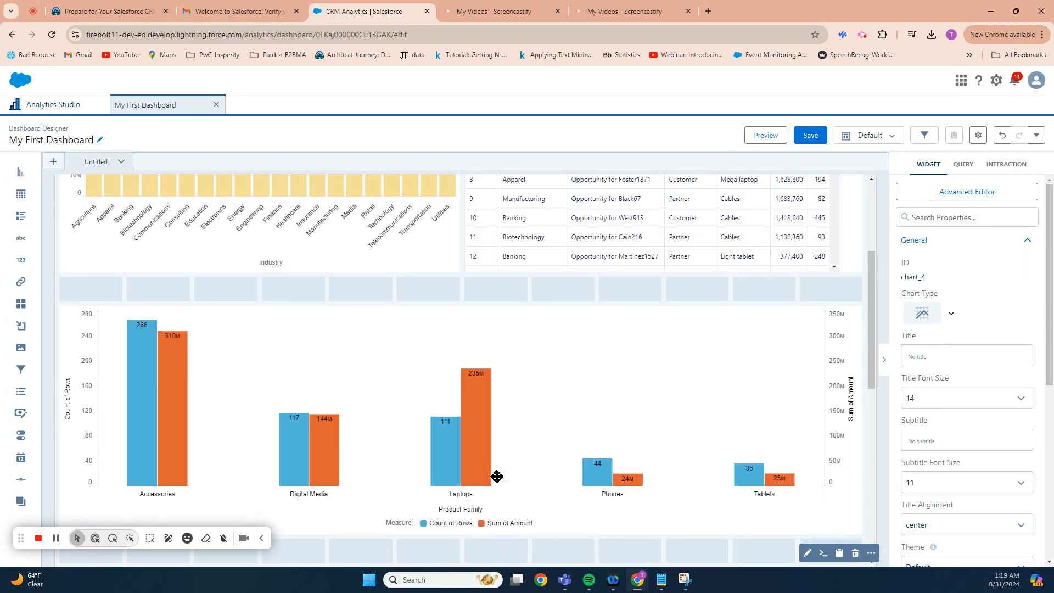
scroll(496, 476, "up", 4)
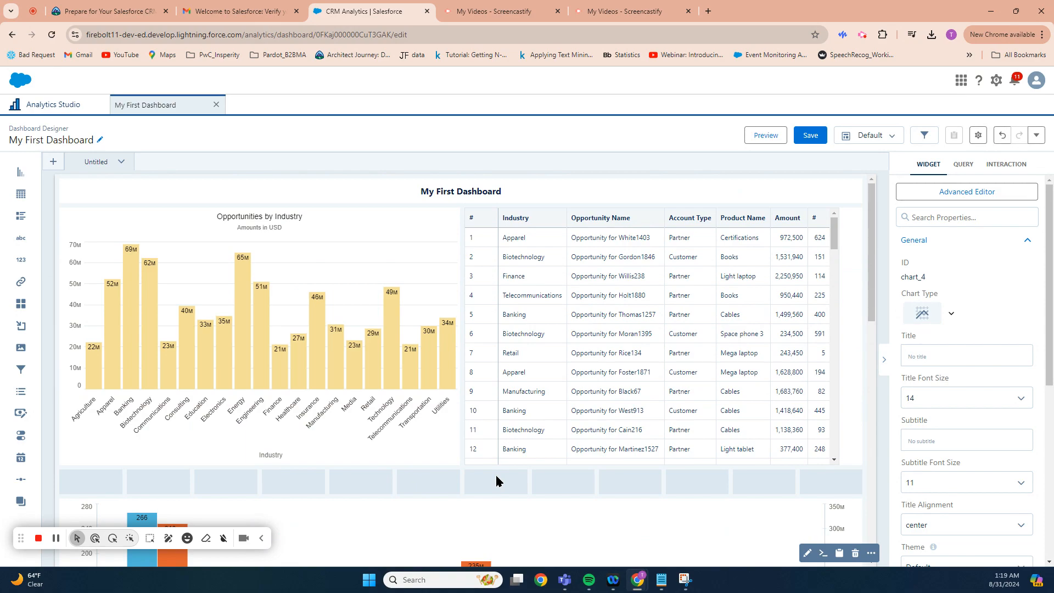